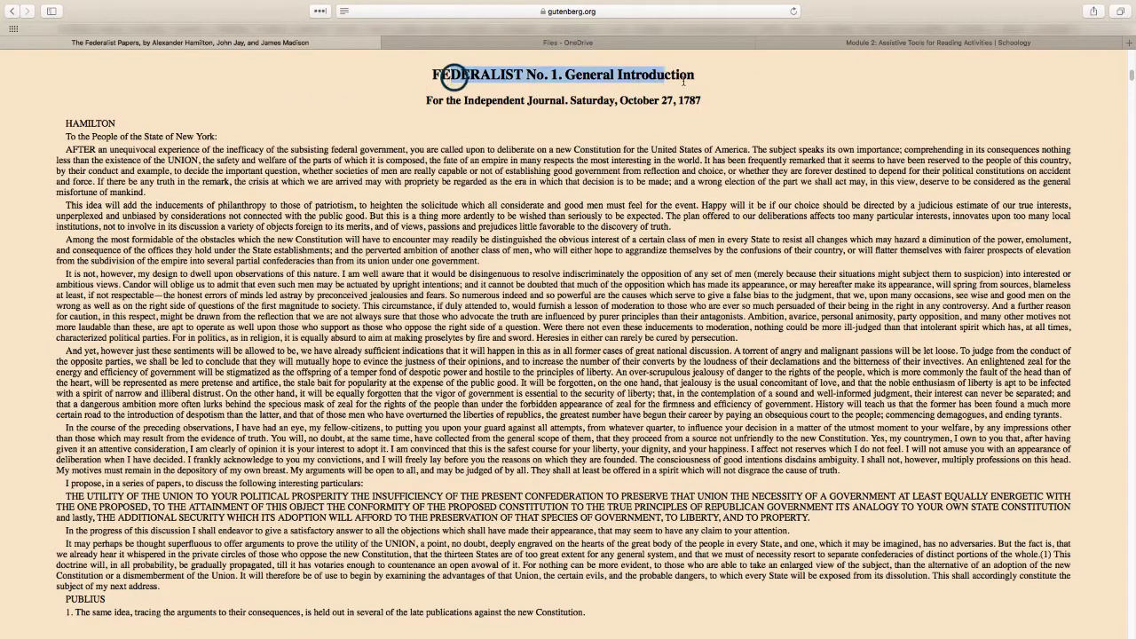
Switch between the OneDrive and Gutenberg tabs, ending on the Schoology Module 2 course page
{"action": "left_click", "coordinate": [582, 42]}
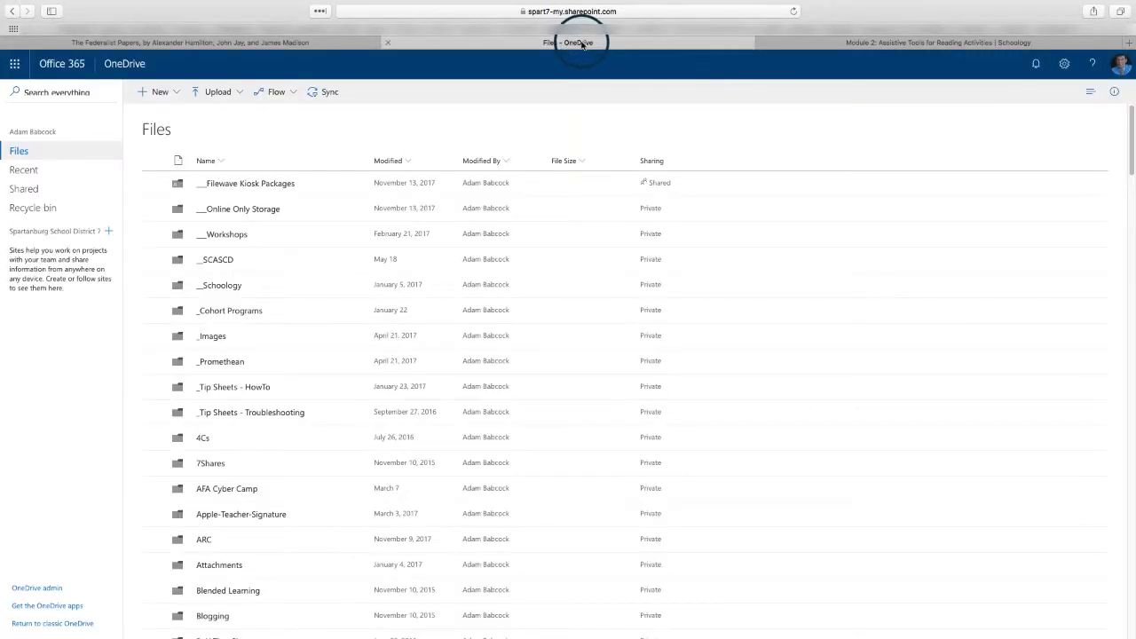
{"action": "left_click", "coordinate": [308, 43]}
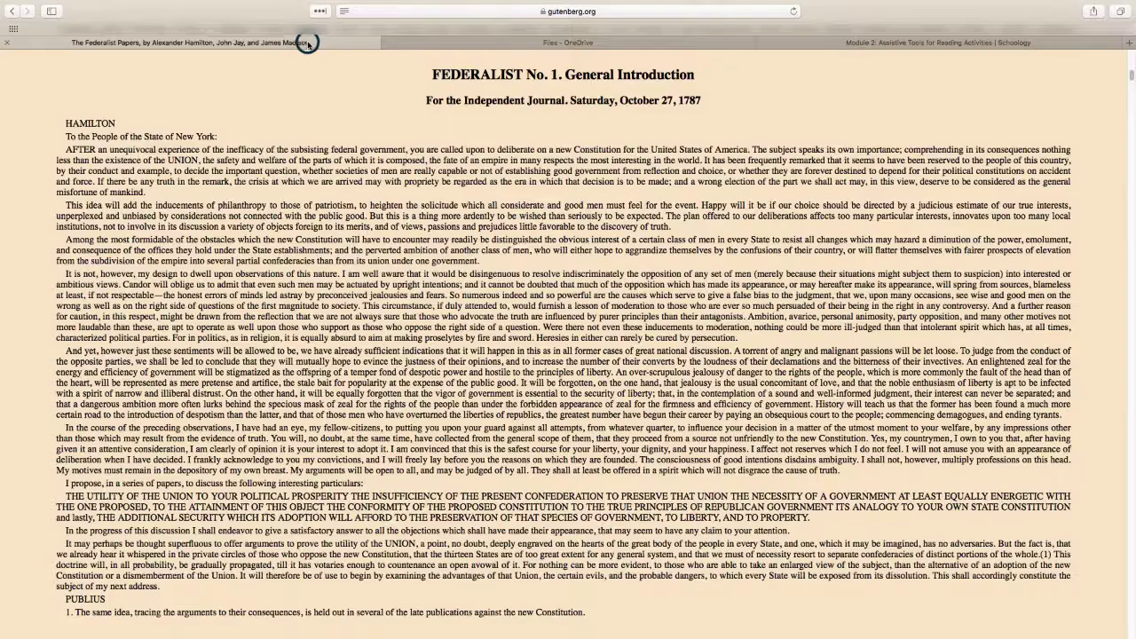
{"action": "left_click", "coordinate": [573, 43]}
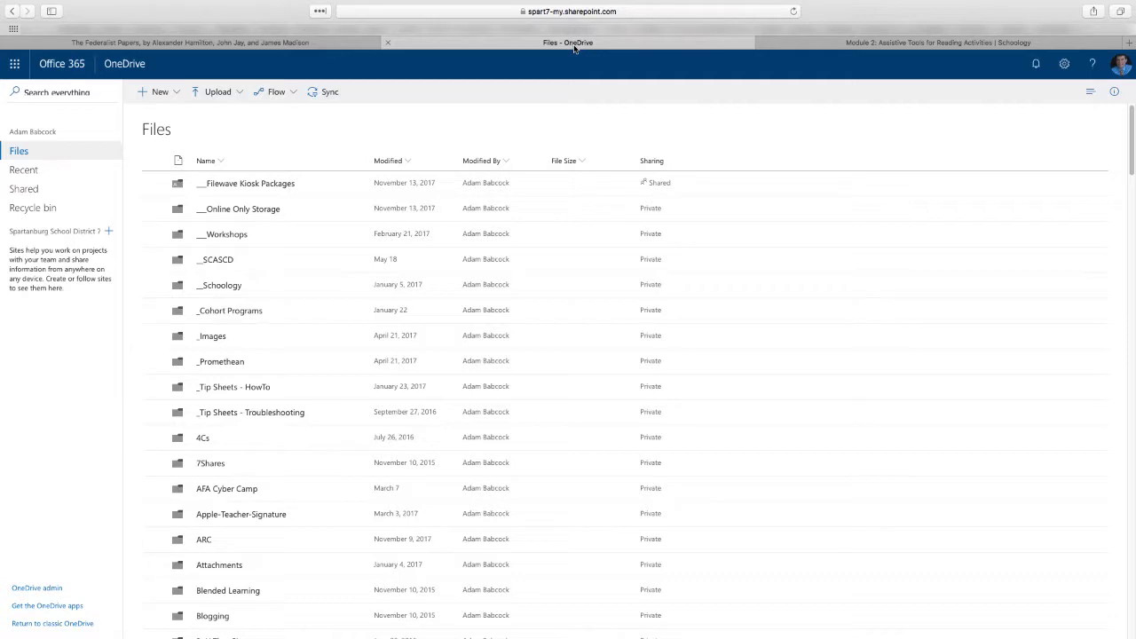
{"action": "left_click", "coordinate": [857, 49]}
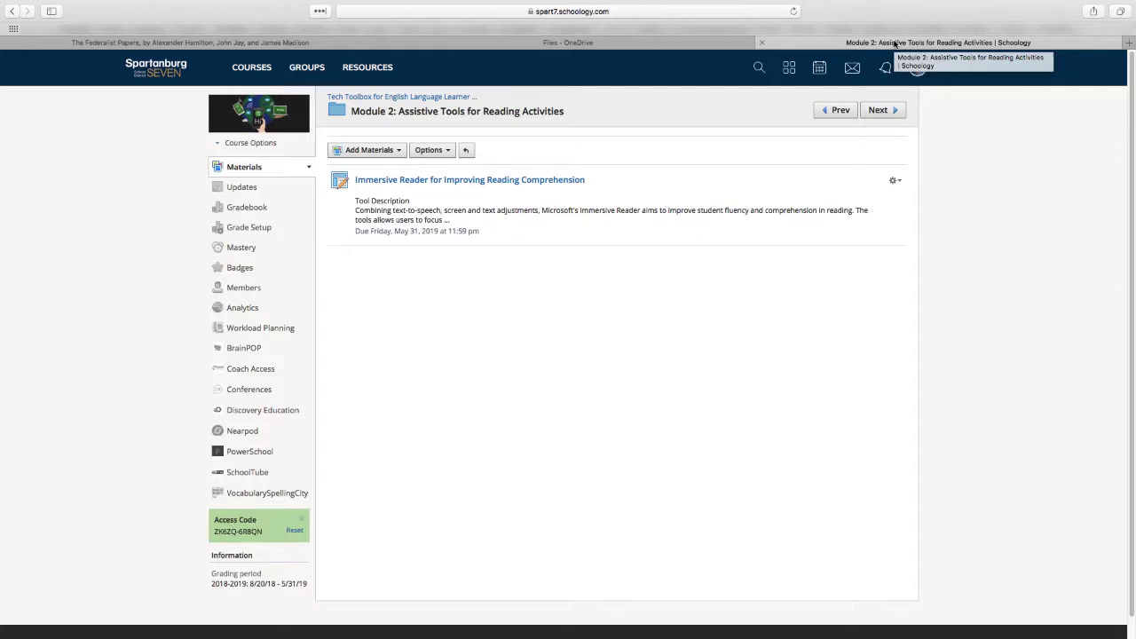
Select the essay from 'HAMILTON' to the end, copy it, and return to OneDrive Files
{"action": "left_click", "coordinate": [218, 42]}
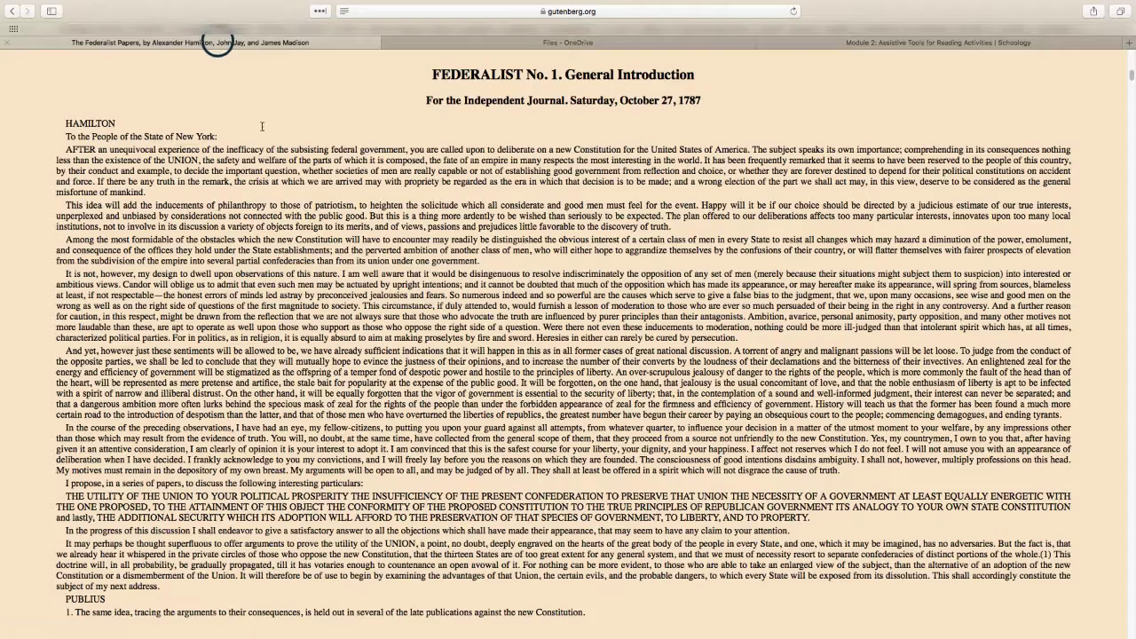
{"action": "left_click_drag", "start_coordinate": [49, 119], "coordinate": [586, 632]}
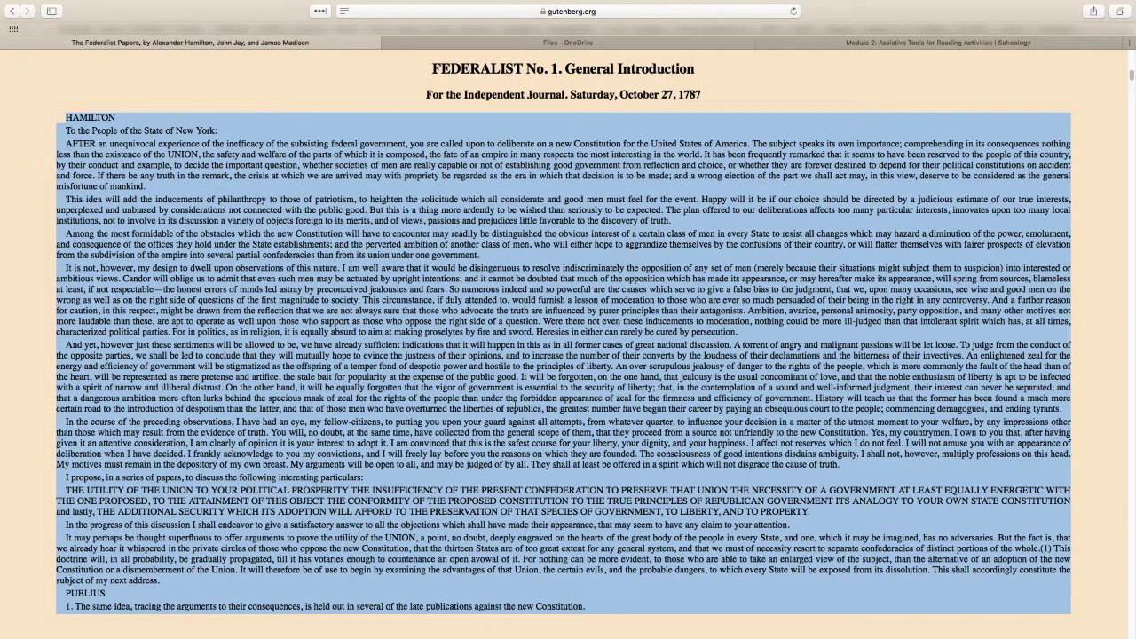
{"action": "right_click", "coordinate": [491, 346]}
{"action": "left_click", "coordinate": [553, 375]}
{"action": "left_click", "coordinate": [525, 42]}
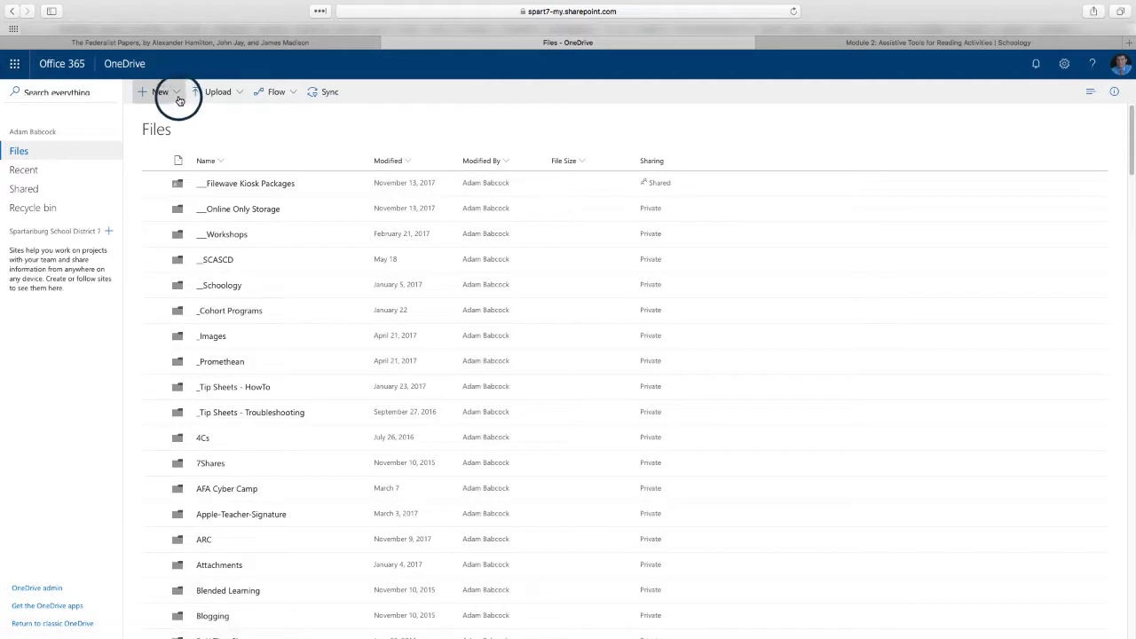
Create a new Word document and paste the copied essay, starting at 'HAMILTON'
{"action": "left_click", "coordinate": [178, 92]}
{"action": "left_click", "coordinate": [180, 140]}
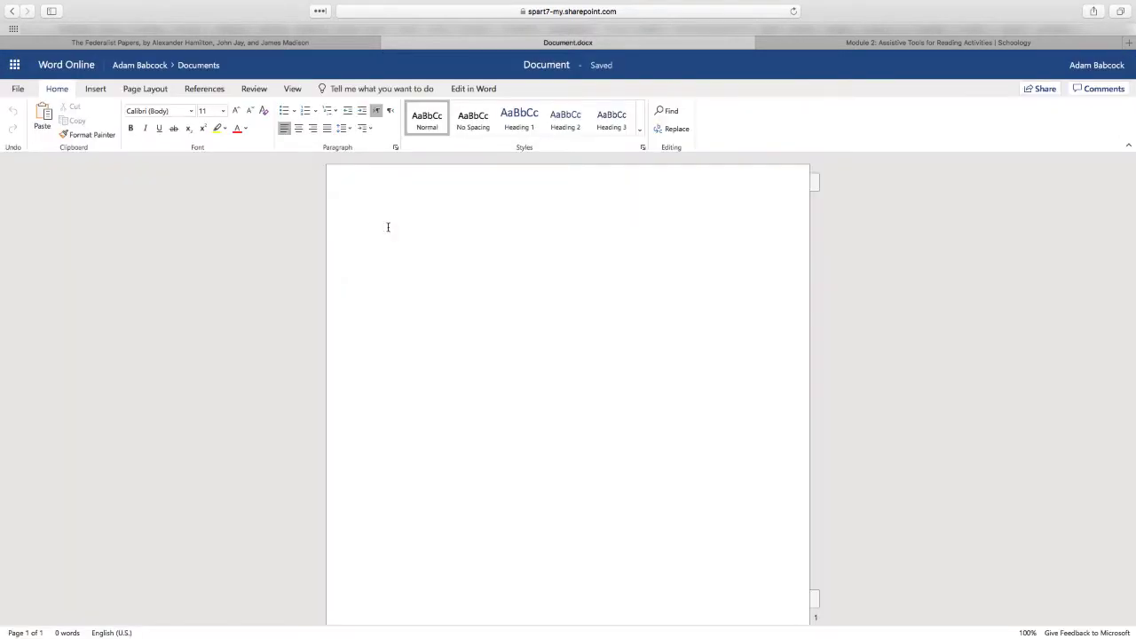
{"action": "right_click", "coordinate": [388, 229]}
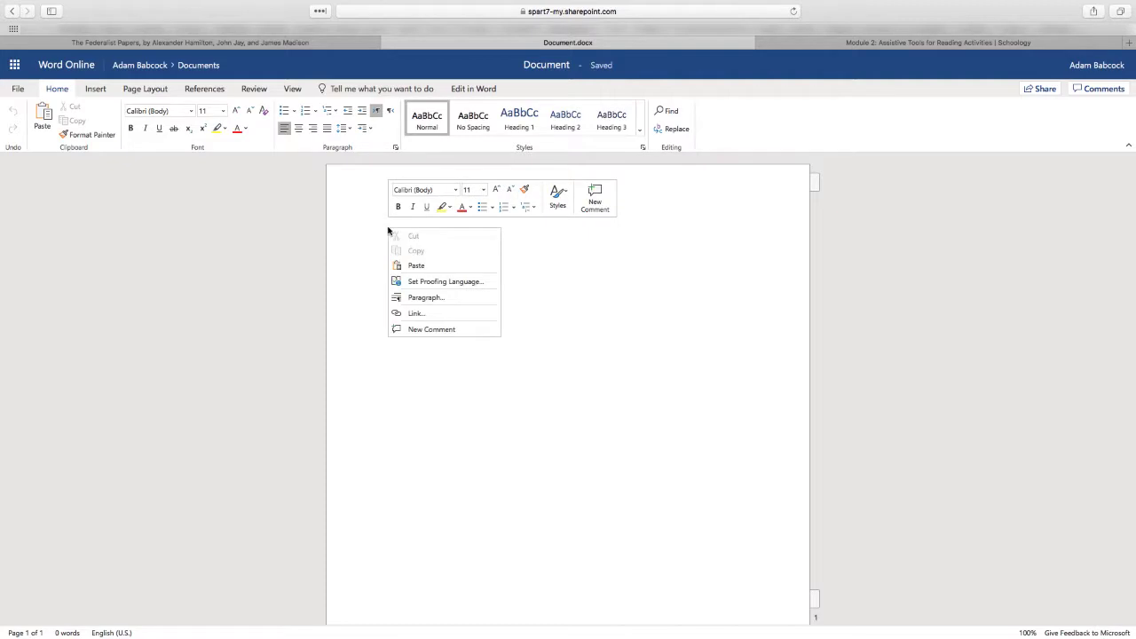
{"action": "left_click", "coordinate": [448, 265]}
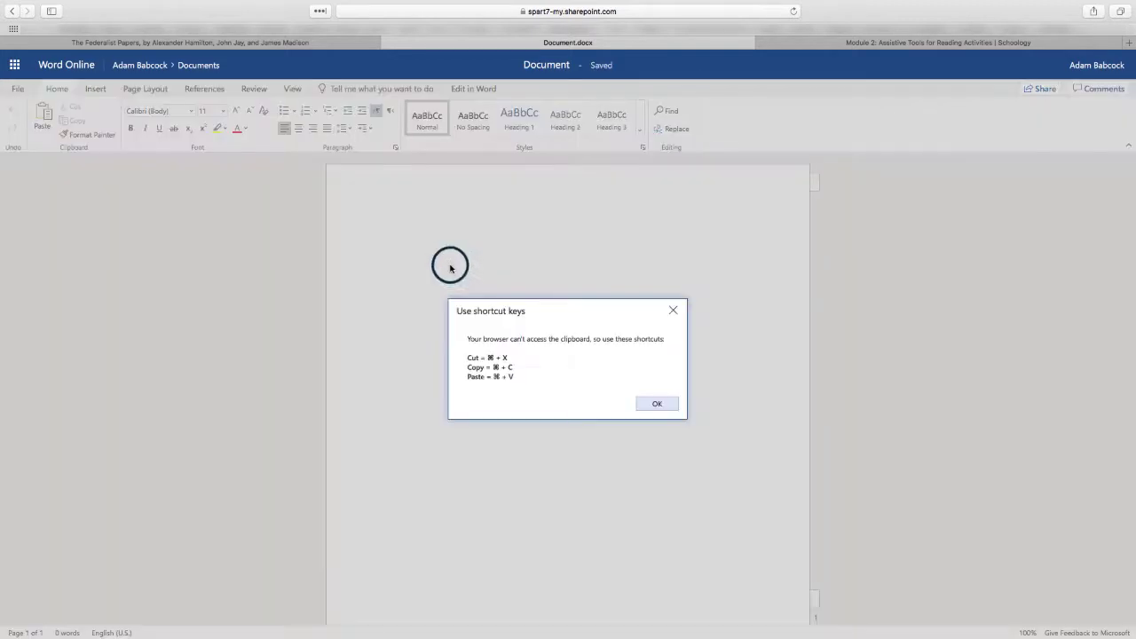
{"action": "left_click", "coordinate": [652, 405]}
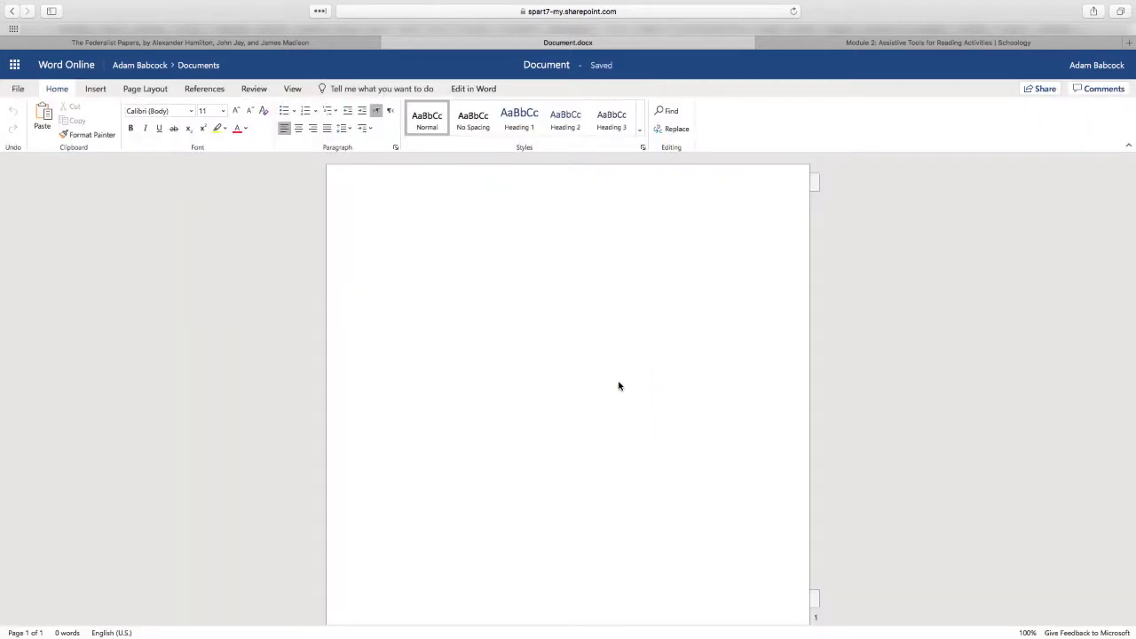
{"action": "key", "text": "ctrl+v"}
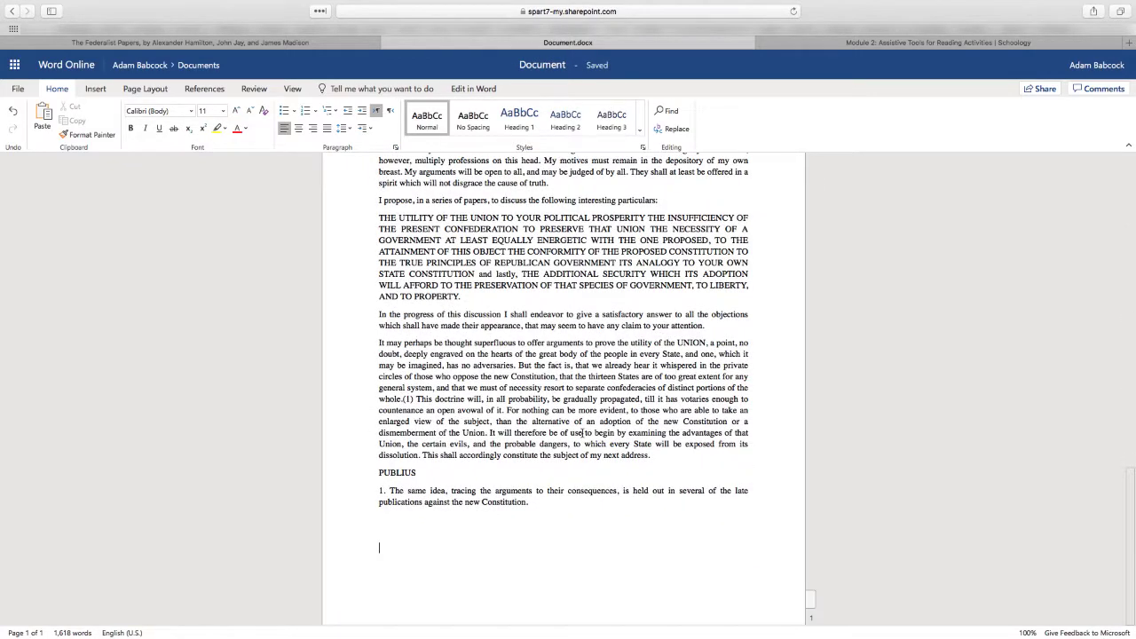
{"action": "scroll", "coordinate": [582, 431], "scroll_direction": "up", "scroll_amount": 20}
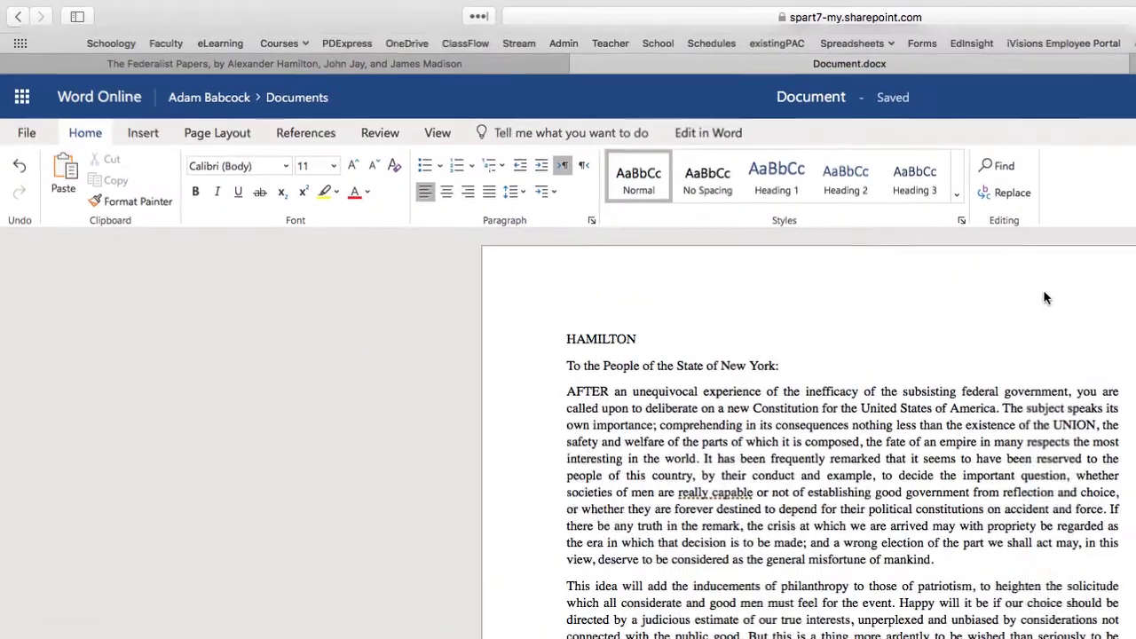
{"action": "left_click", "coordinate": [699, 199]}
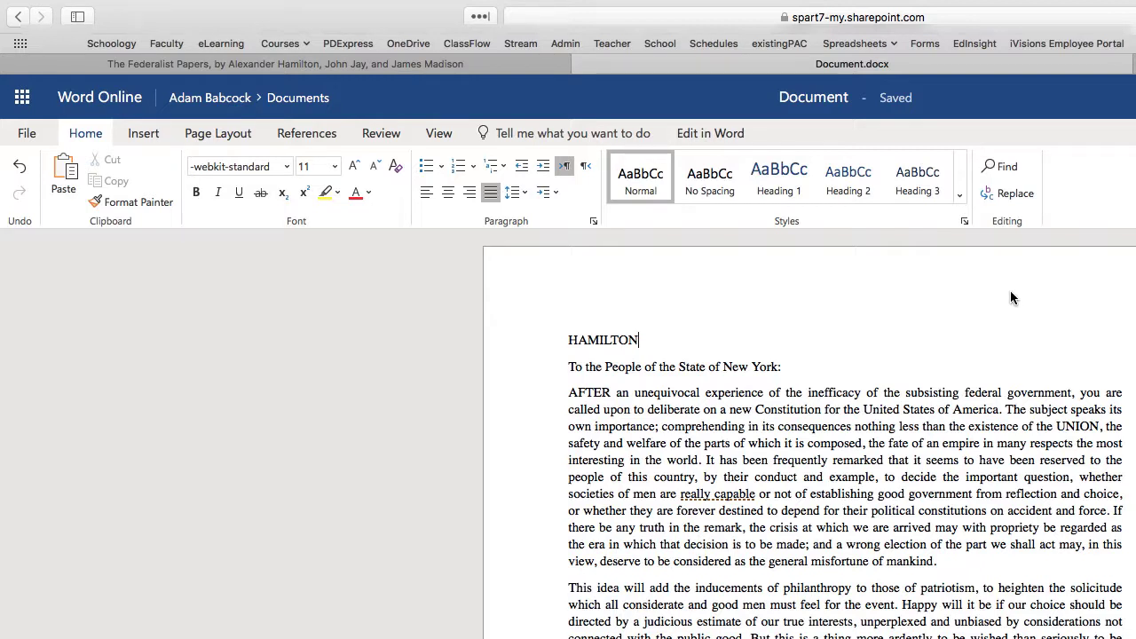
Launch Immersive Reader from the View ribbon's Document Views group
{"action": "left_click", "coordinate": [439, 135]}
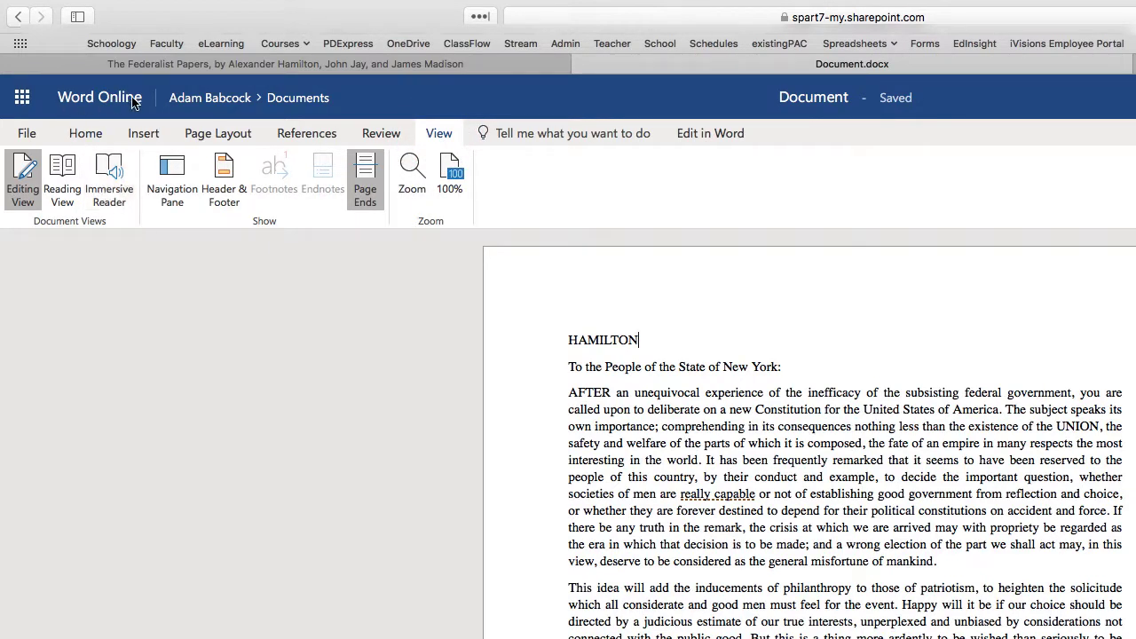
{"action": "left_click", "coordinate": [118, 185]}
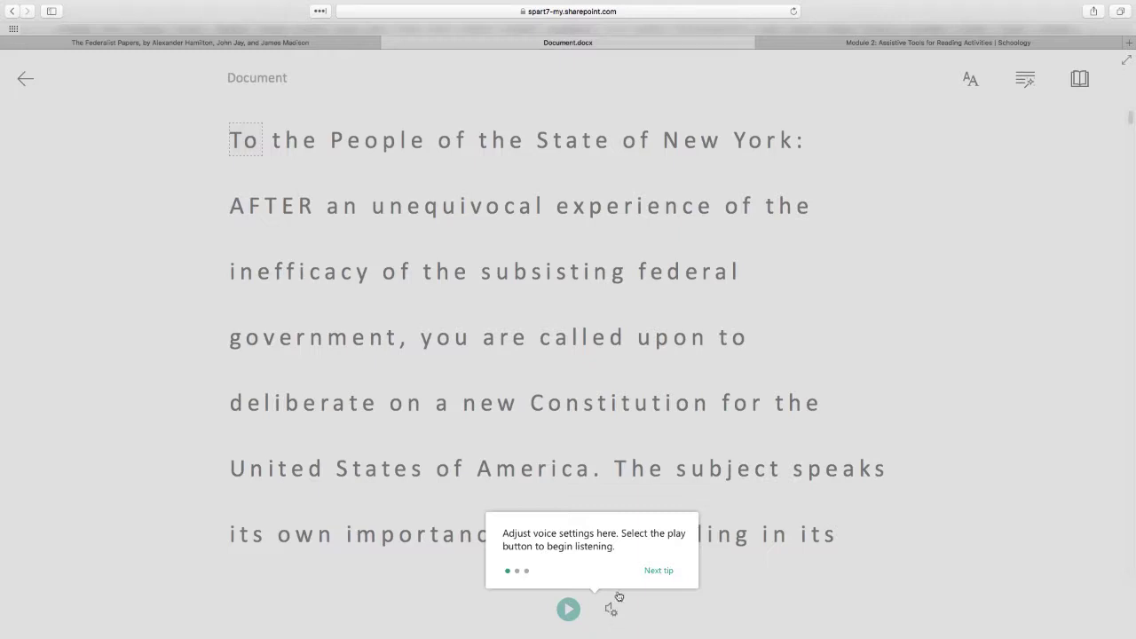
Step through the Immersive Reader tips and close them with Got it
{"action": "left_click", "coordinate": [655, 570]}
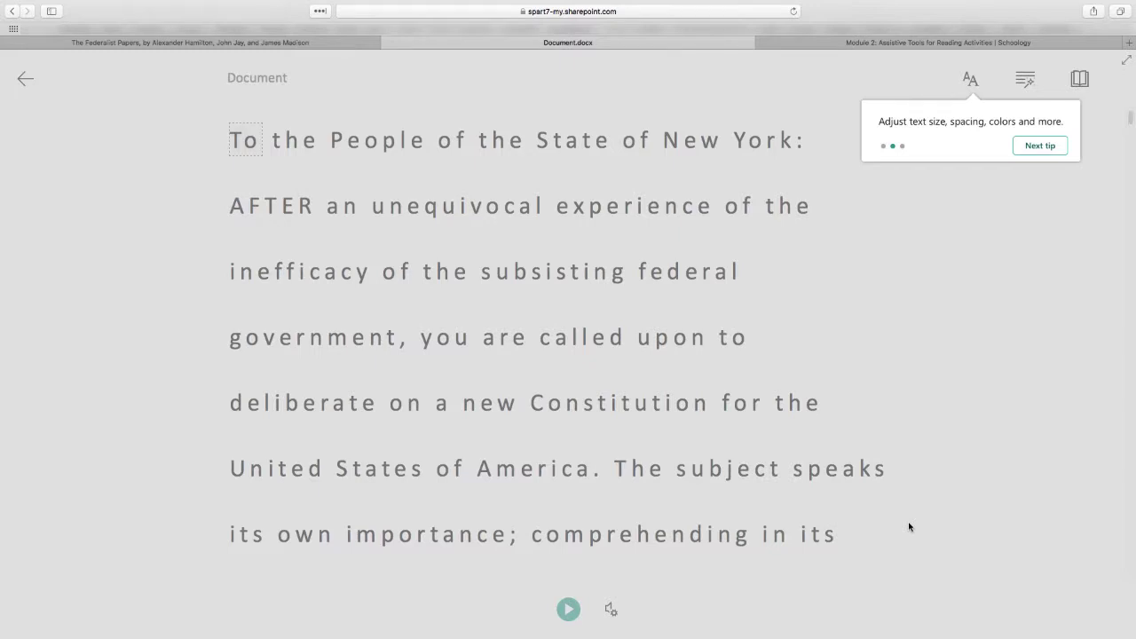
{"action": "left_click", "coordinate": [1025, 151]}
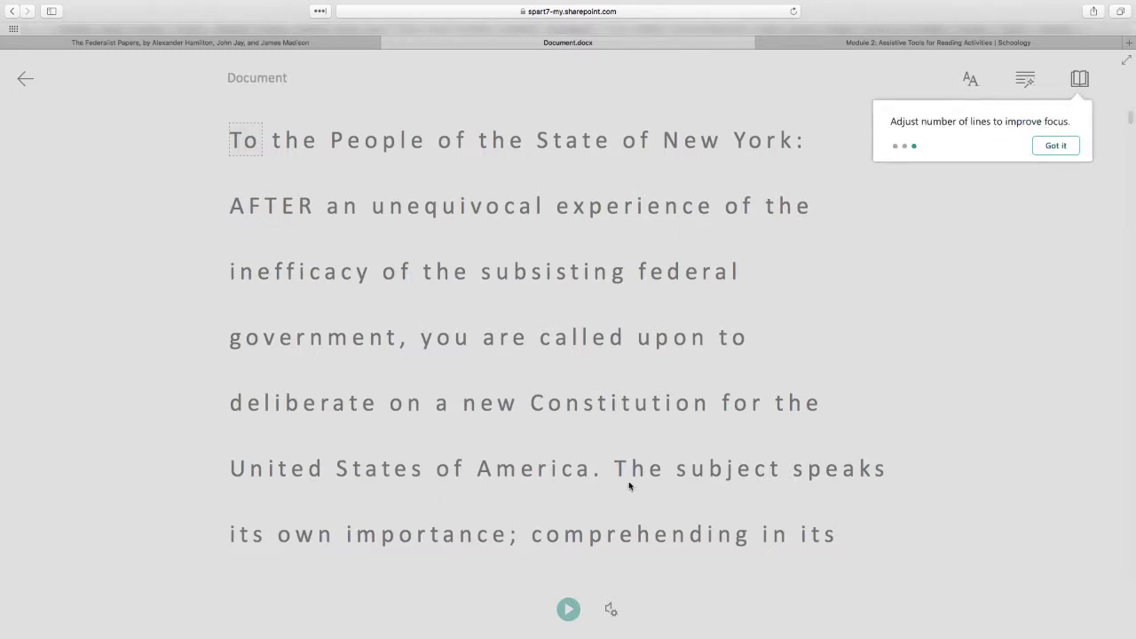
{"action": "left_click", "coordinate": [1058, 151]}
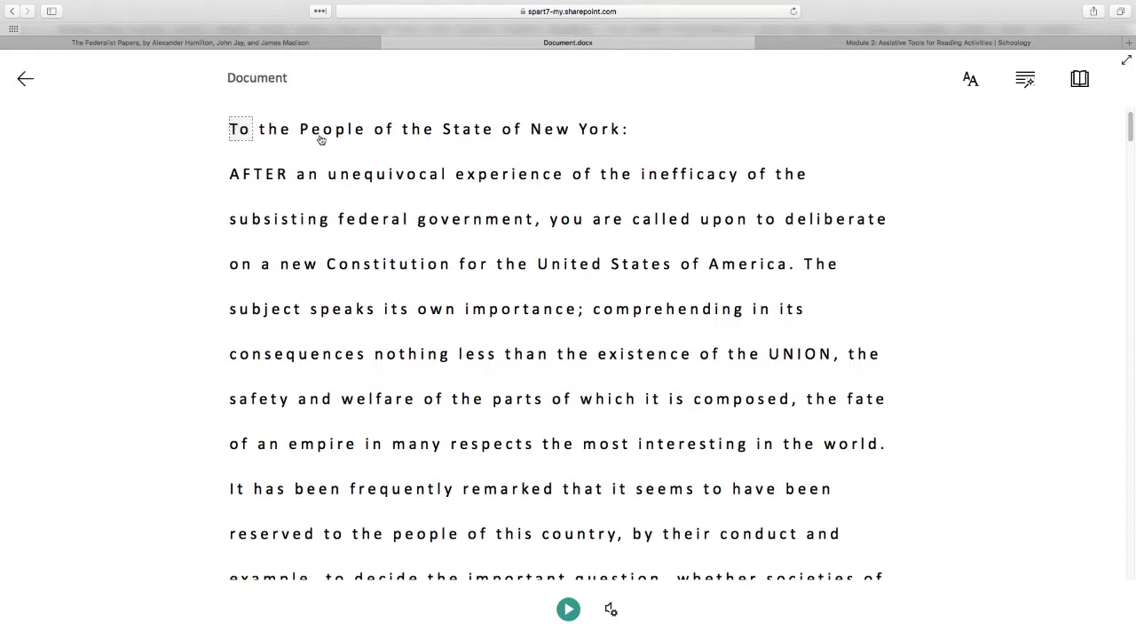
Switch read-aloud to a female voice at speed 1, then replay and pause at 'America'
{"action": "left_click", "coordinate": [567, 611]}
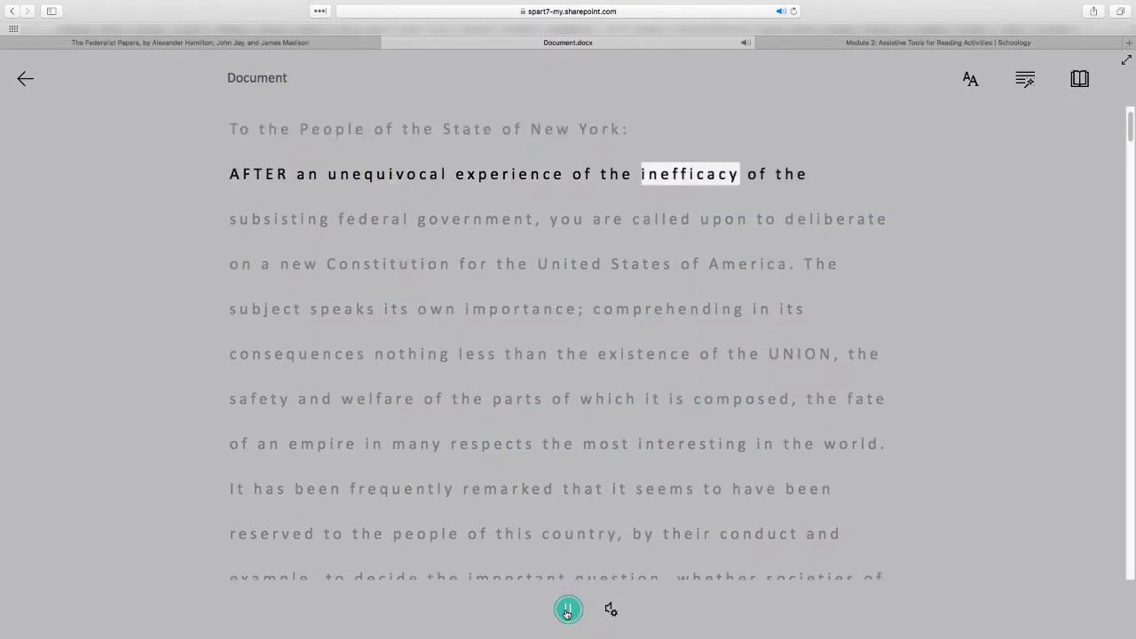
{"action": "left_click", "coordinate": [567, 611]}
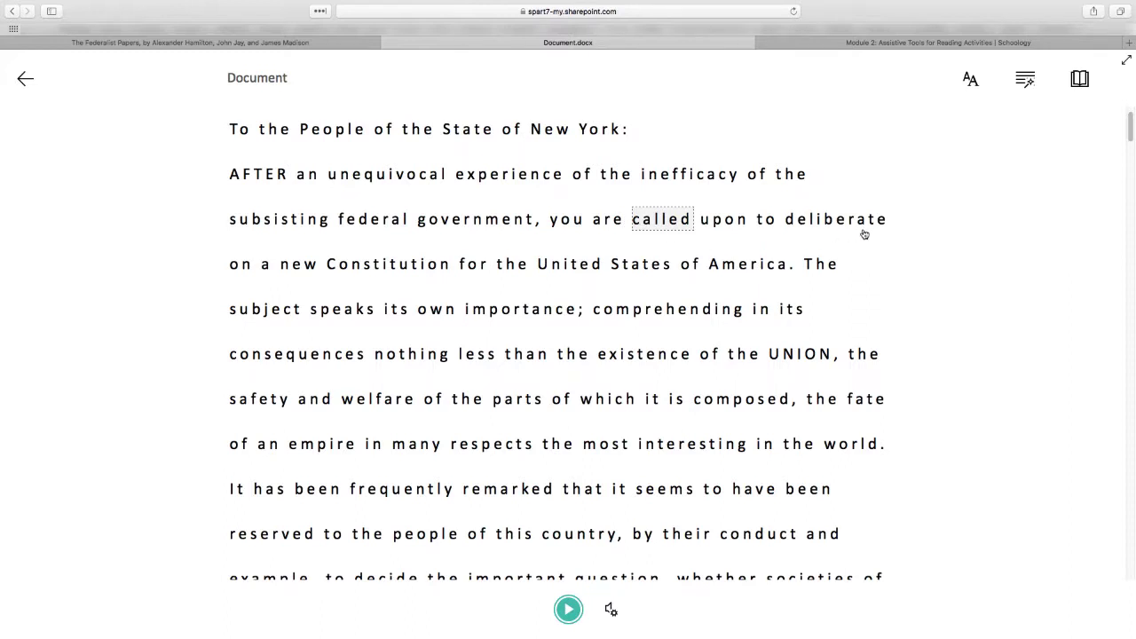
{"action": "left_click", "coordinate": [611, 609]}
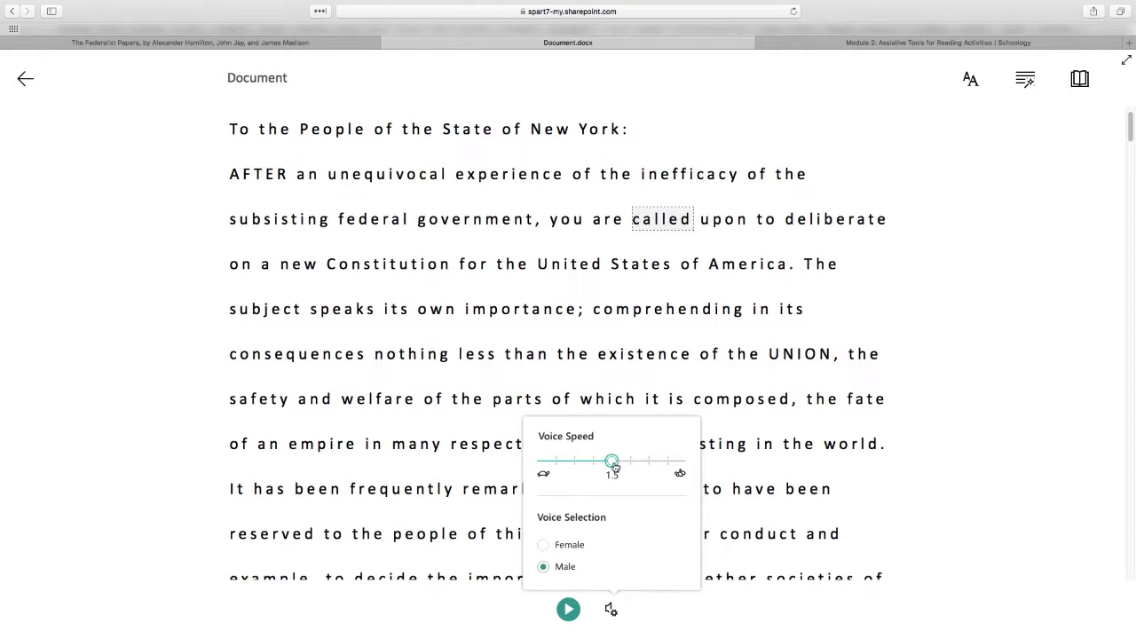
{"action": "left_click_drag", "start_coordinate": [611, 462], "coordinate": [573, 468]}
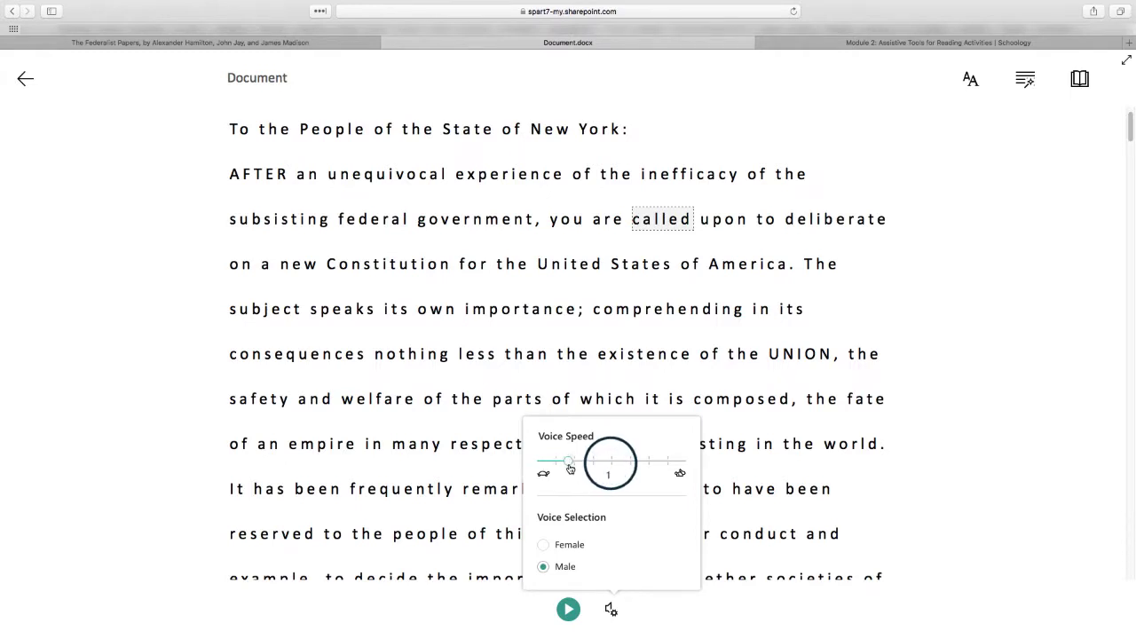
{"action": "left_click", "coordinate": [544, 545]}
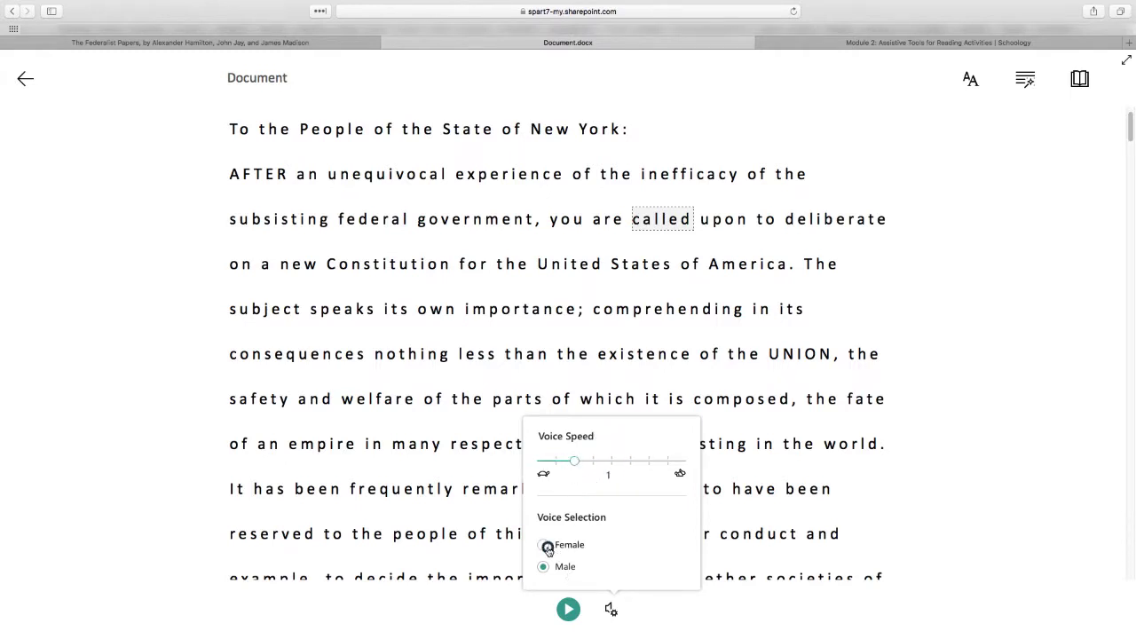
{"action": "left_click", "coordinate": [991, 420]}
{"action": "left_click", "coordinate": [565, 608]}
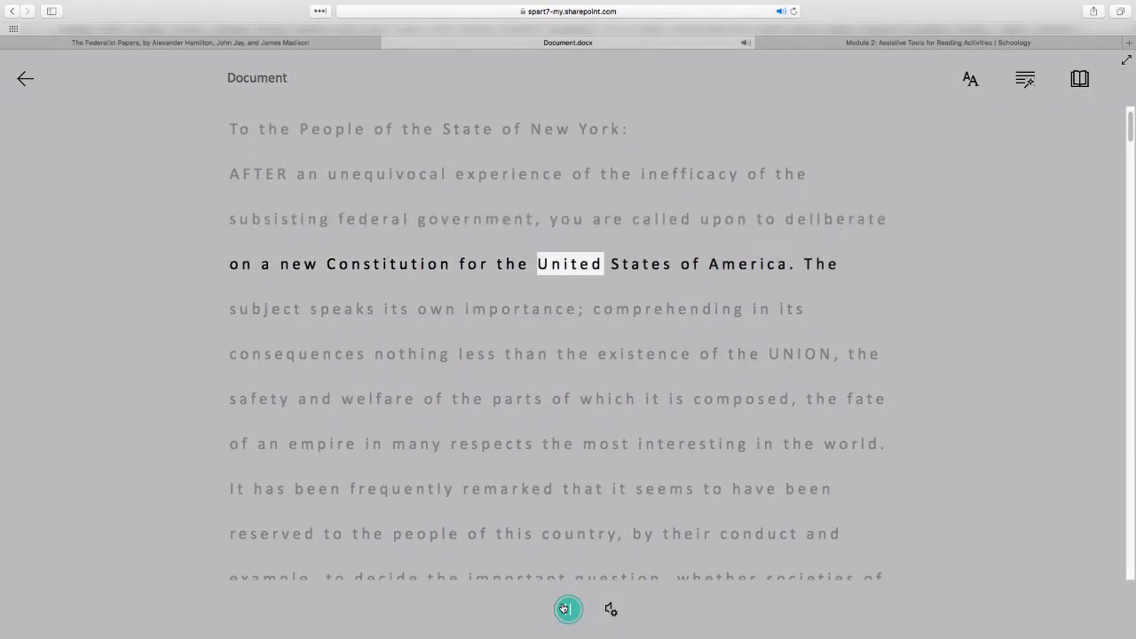
{"action": "left_click", "coordinate": [564, 608]}
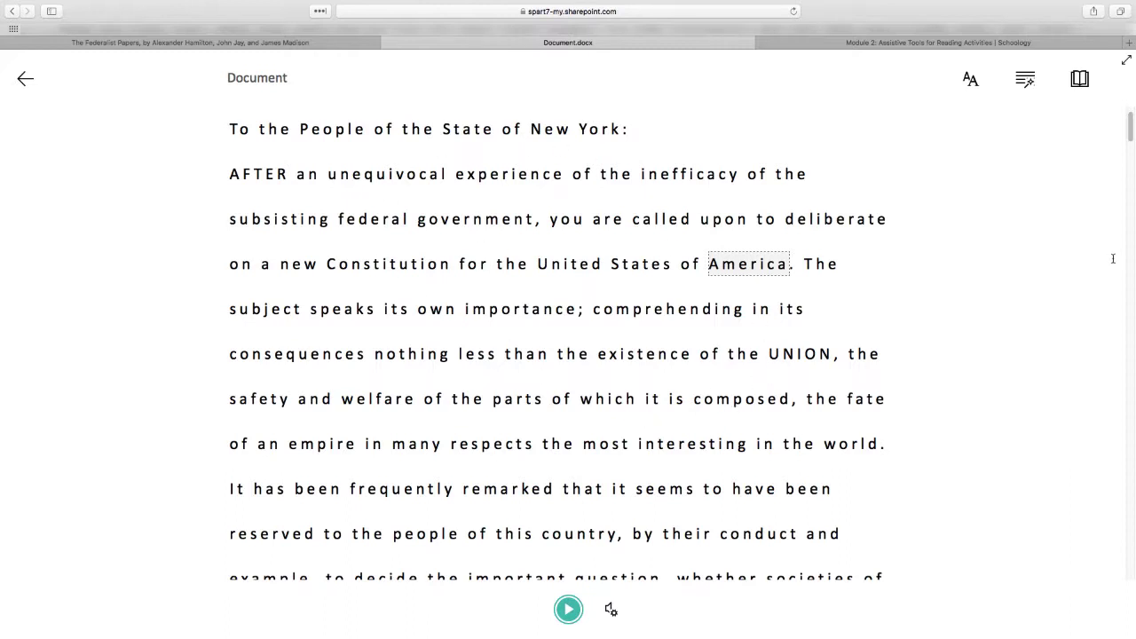
Set text size 28, keep Increase Spacing on, and apply the black theme
{"action": "left_click", "coordinate": [974, 74]}
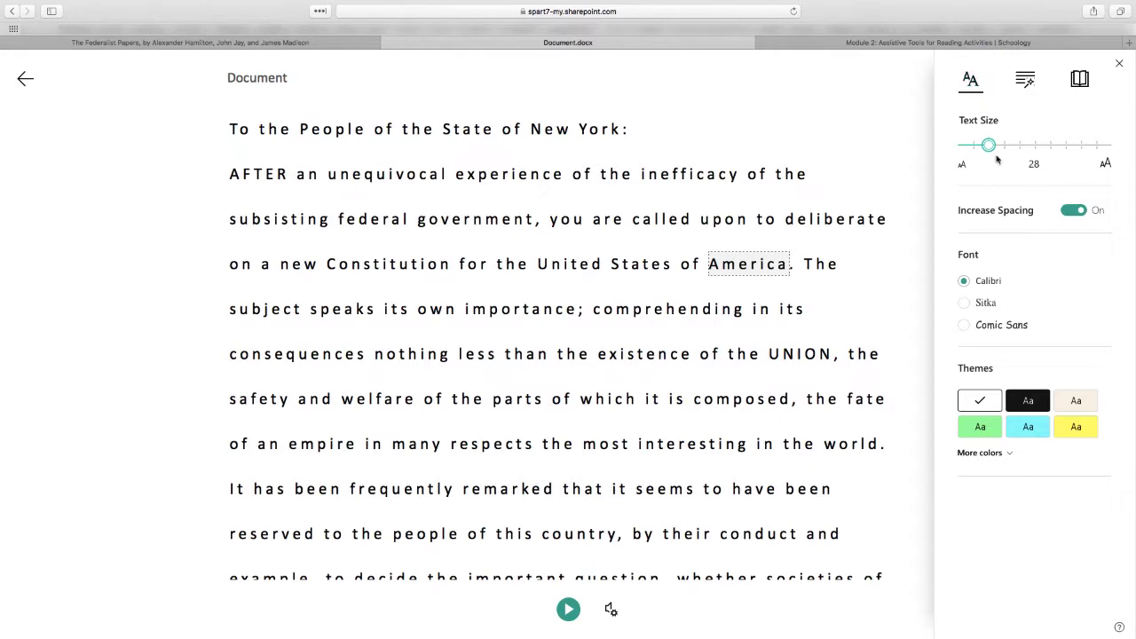
{"action": "mouse_move", "coordinate": [988, 145]}
{"action": "left_mouse_down"}
{"action": "mouse_move", "coordinate": [1029, 152]}
{"action": "mouse_move", "coordinate": [986, 150]}
{"action": "left_mouse_up"}
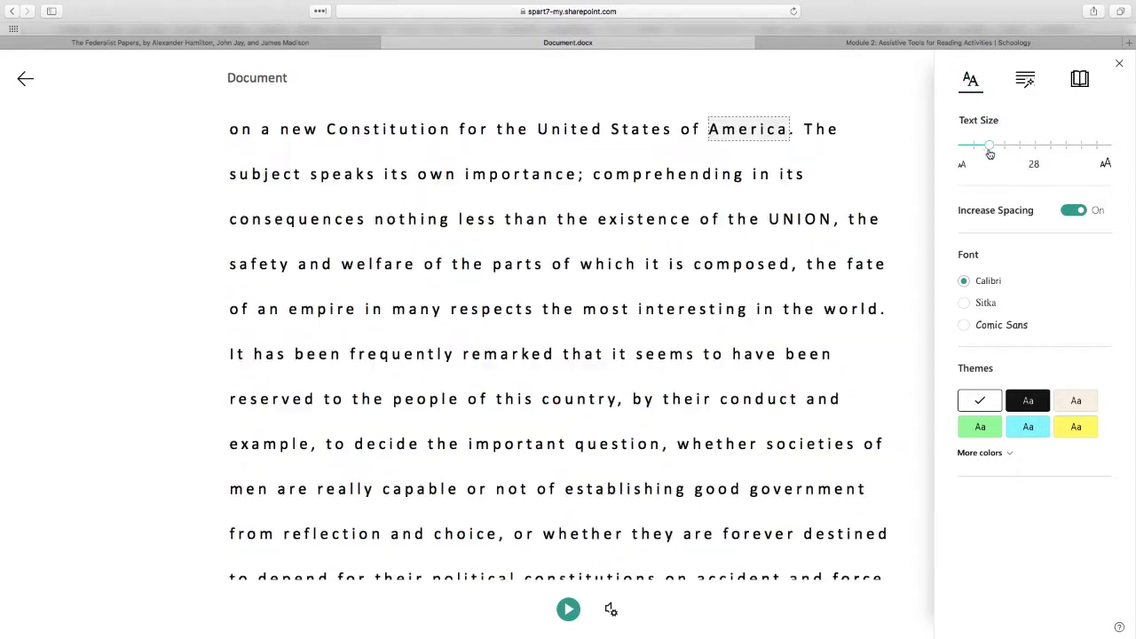
{"action": "left_click", "coordinate": [1076, 214]}
{"action": "left_click", "coordinate": [1076, 214]}
{"action": "left_click", "coordinate": [1028, 428]}
{"action": "left_click", "coordinate": [1028, 400]}
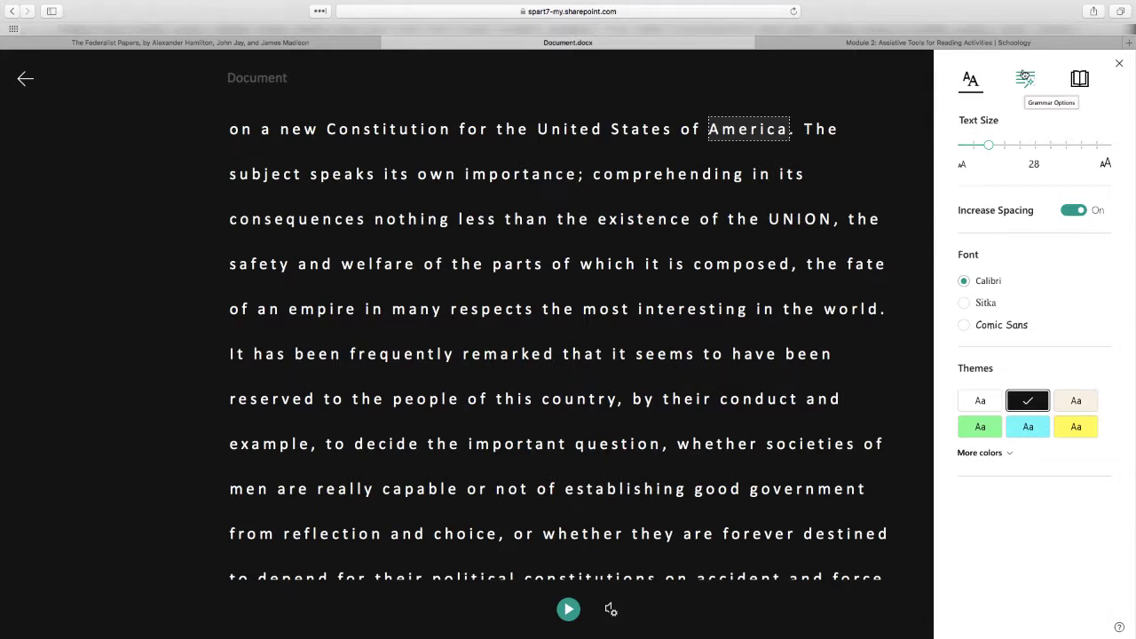
Try splitting words into syllables in Grammar Tools, then turn it back off
{"action": "left_click", "coordinate": [1025, 80]}
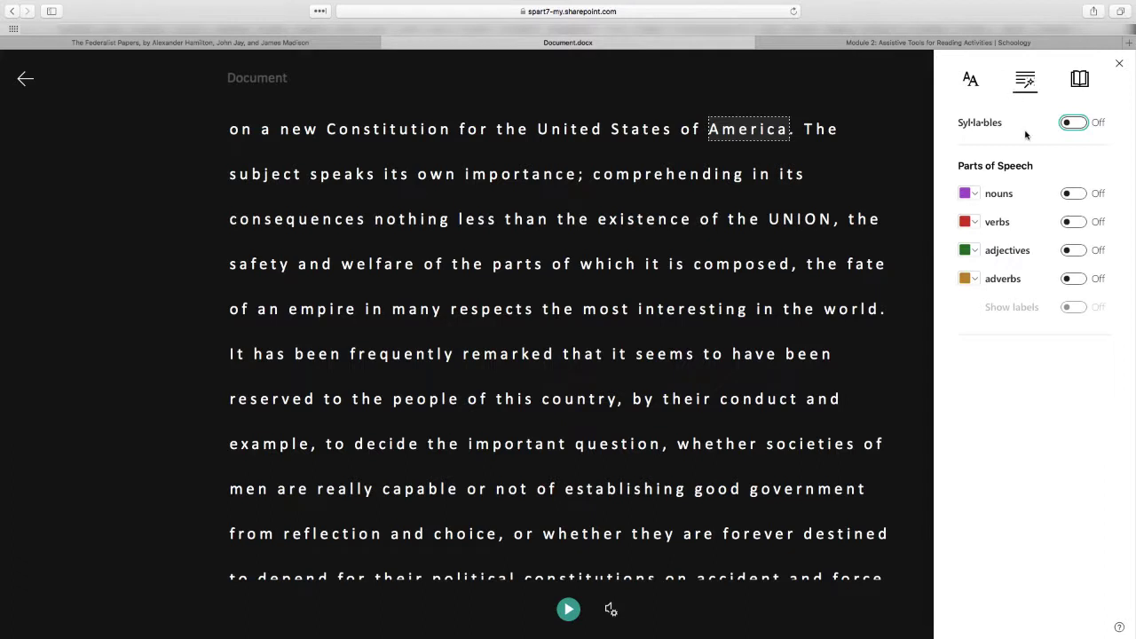
{"action": "left_click", "coordinate": [1084, 125]}
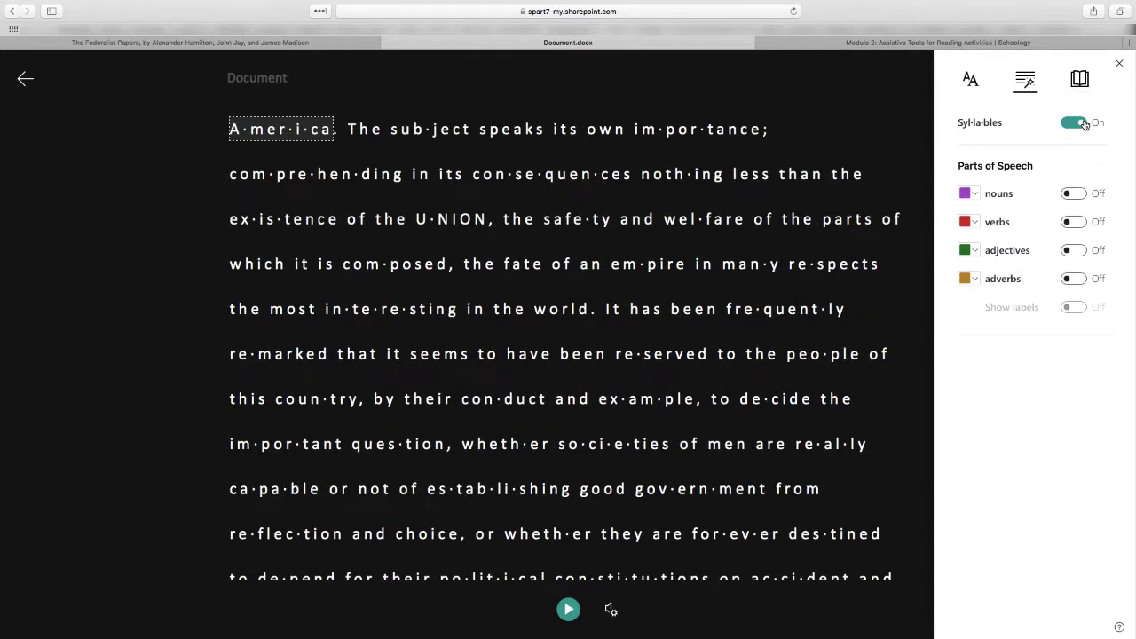
{"action": "left_click", "coordinate": [1084, 124]}
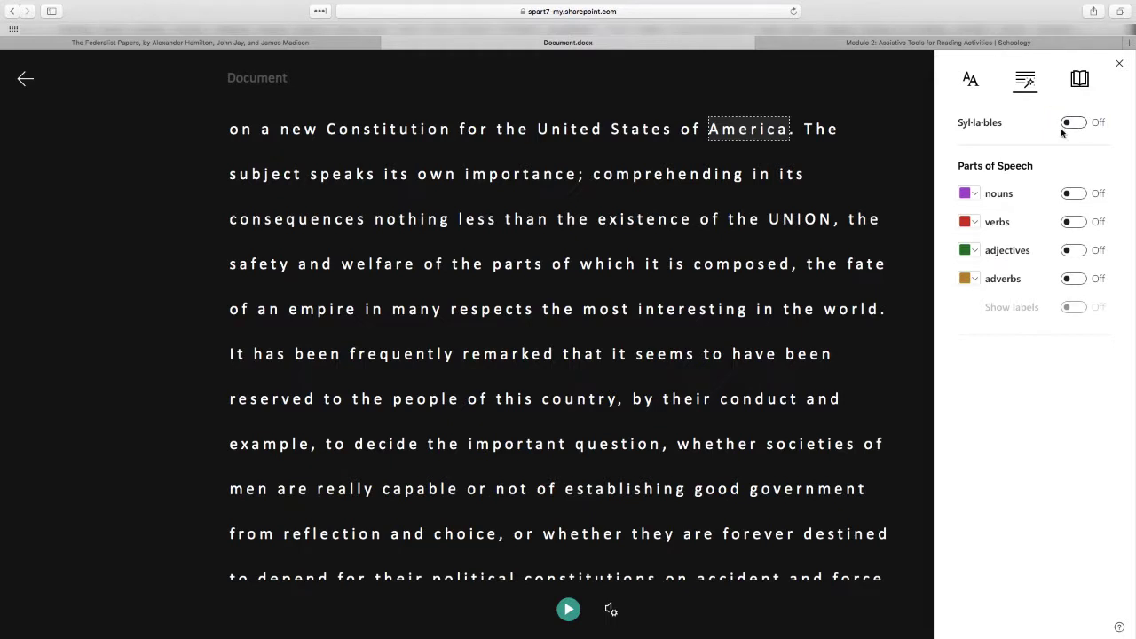
Colour verbs red and adjectives green, then switch both colourings off
{"action": "left_click", "coordinate": [1081, 224]}
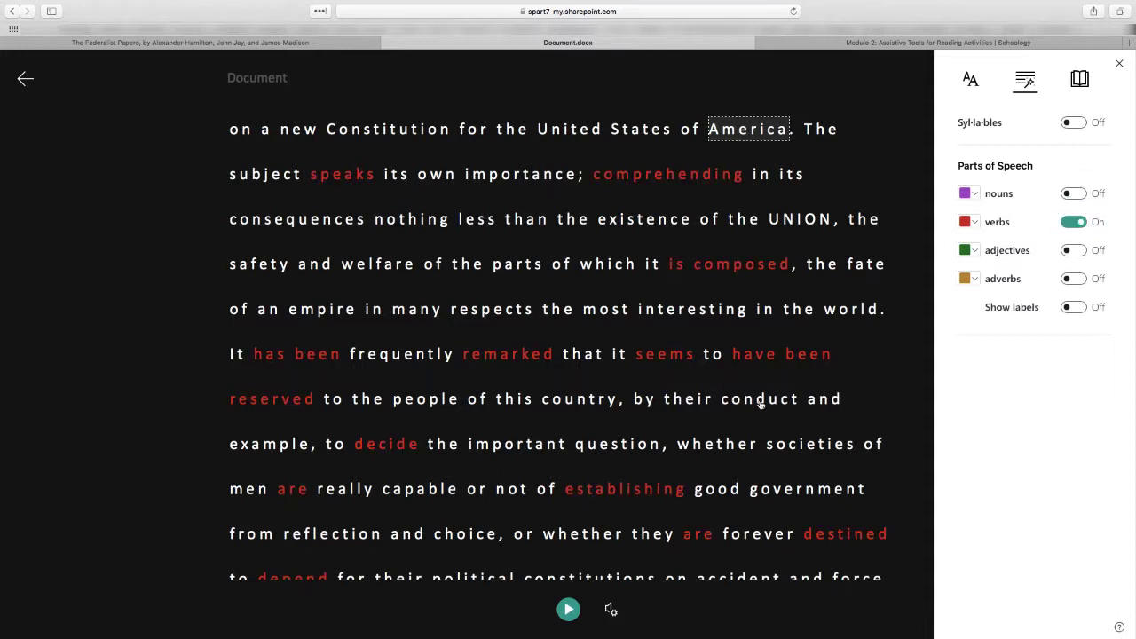
{"action": "scroll", "coordinate": [760, 402], "scroll_direction": "down", "scroll_amount": 1}
{"action": "scroll", "coordinate": [760, 401], "scroll_direction": "down", "scroll_amount": 3}
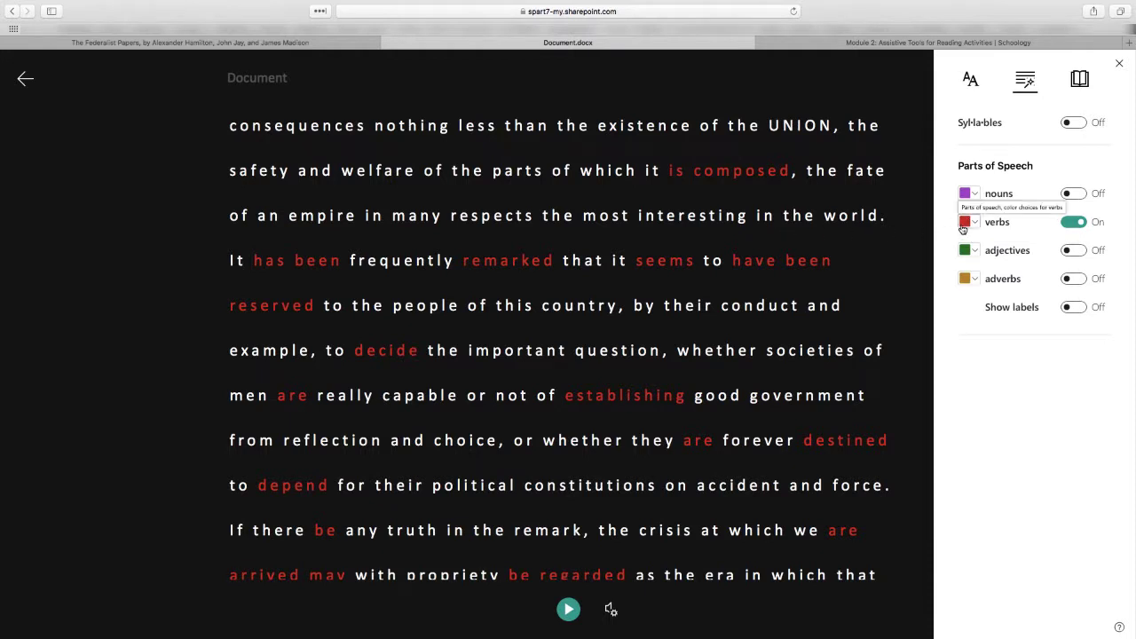
{"action": "left_click", "coordinate": [1073, 252]}
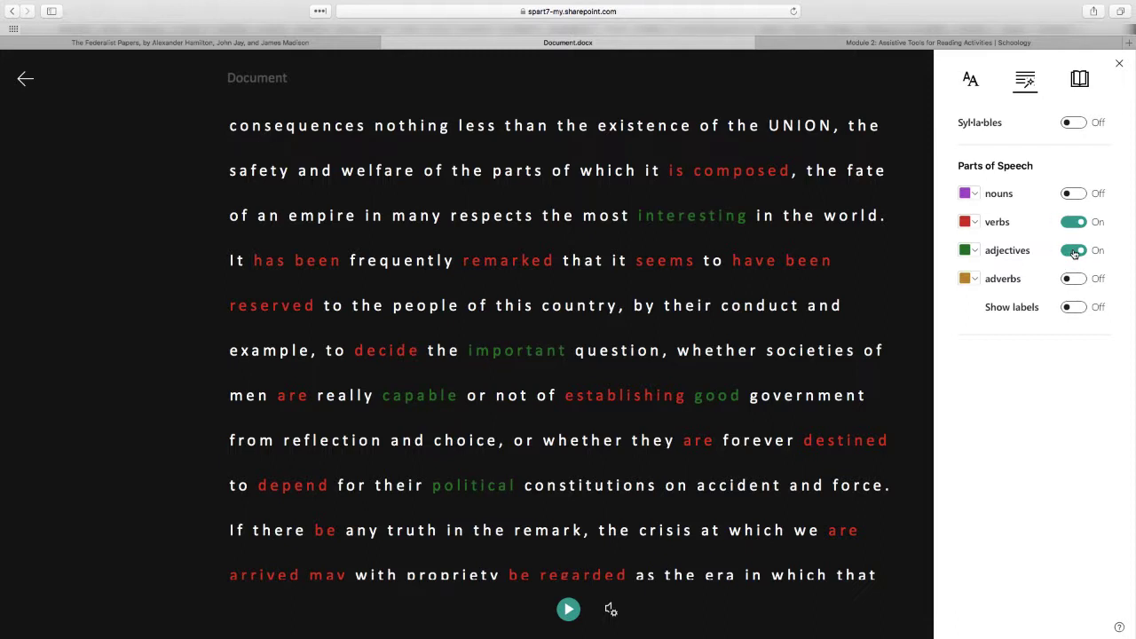
{"action": "left_click", "coordinate": [1074, 253]}
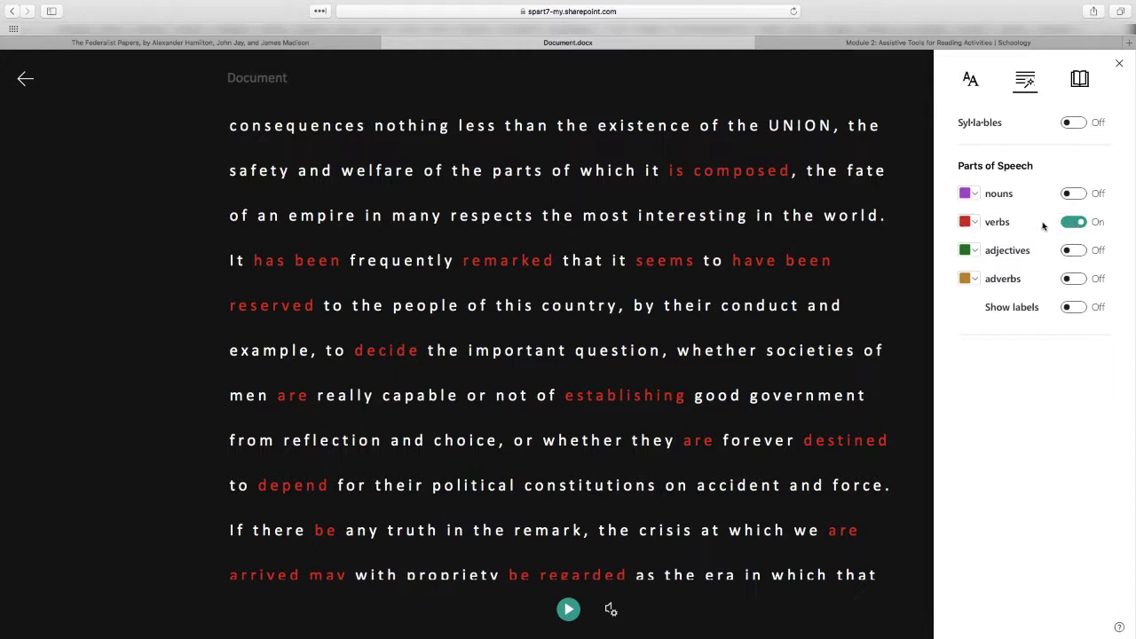
{"action": "left_click", "coordinate": [1070, 222]}
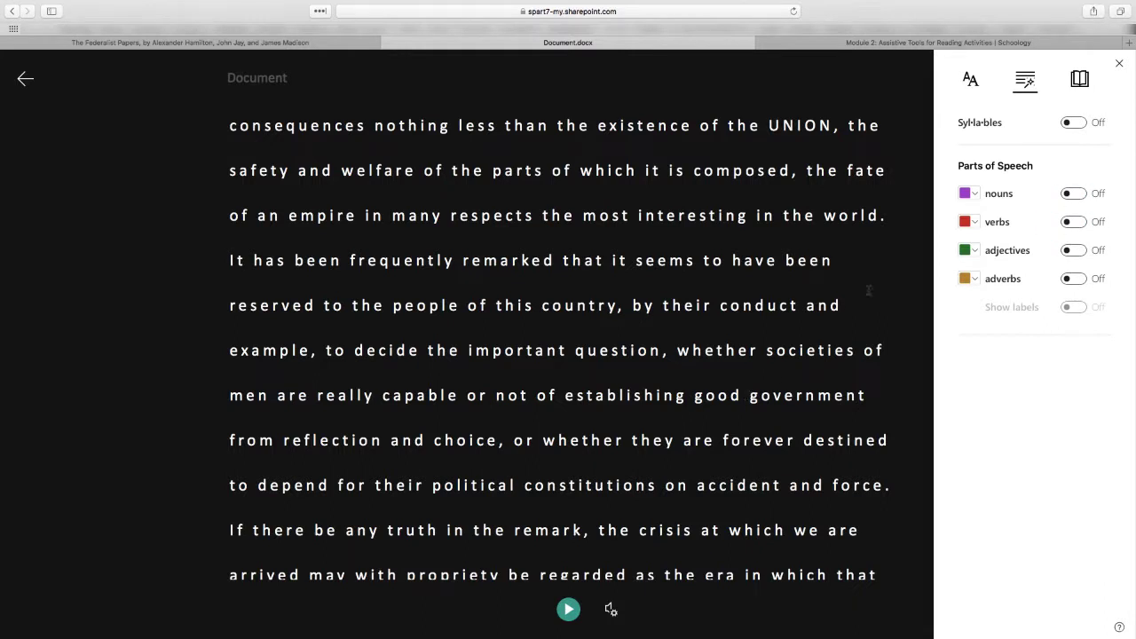
Show Picture Dictionary images for 'constitutions' and 'accident', then reopen Reading Preferences
{"action": "left_click", "coordinate": [1079, 80]}
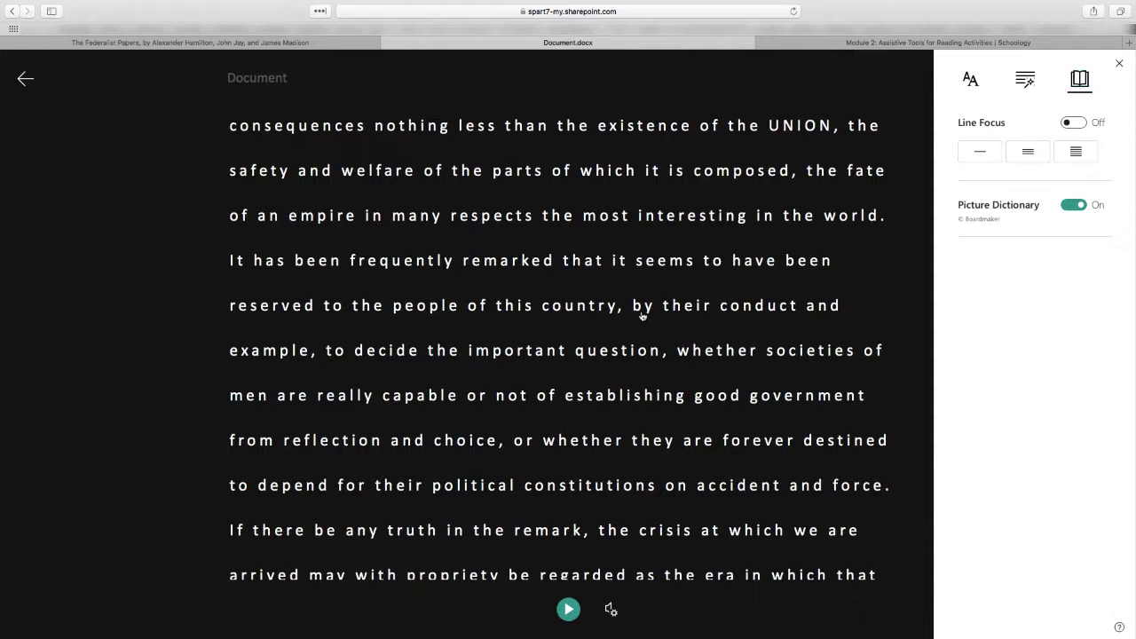
{"action": "left_click", "coordinate": [584, 486]}
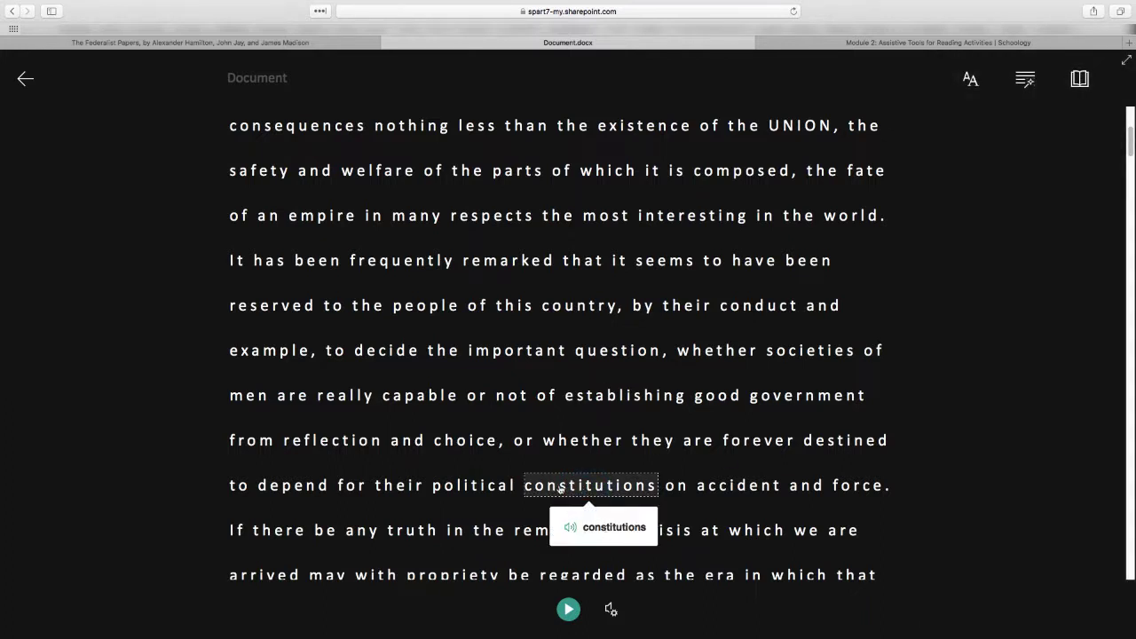
{"action": "left_click", "coordinate": [742, 491]}
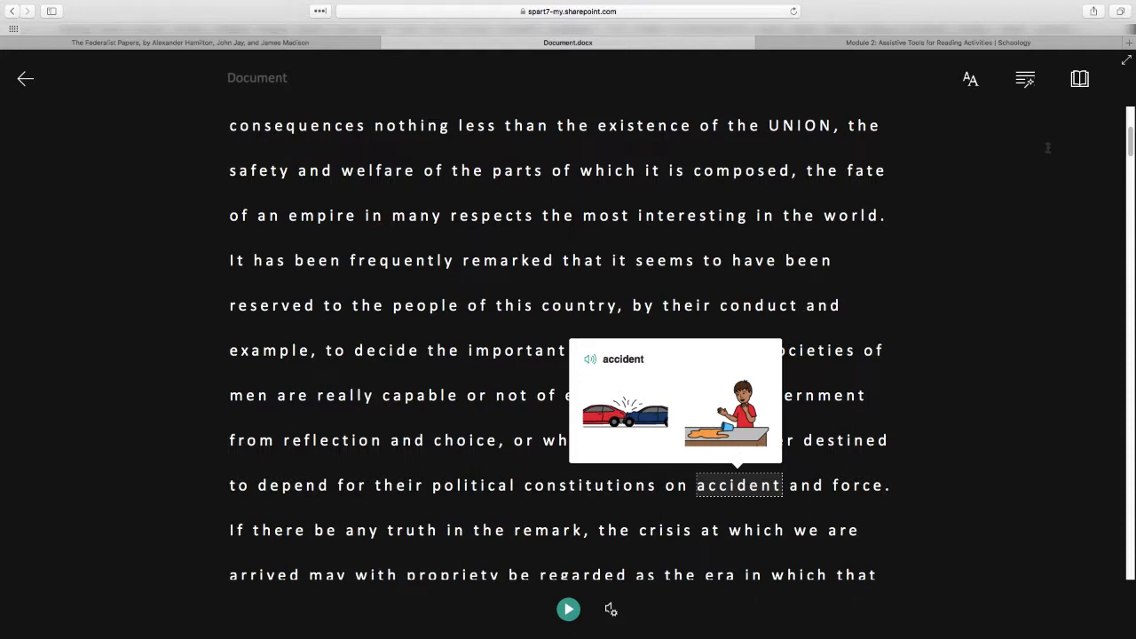
{"action": "left_click", "coordinate": [1079, 79]}
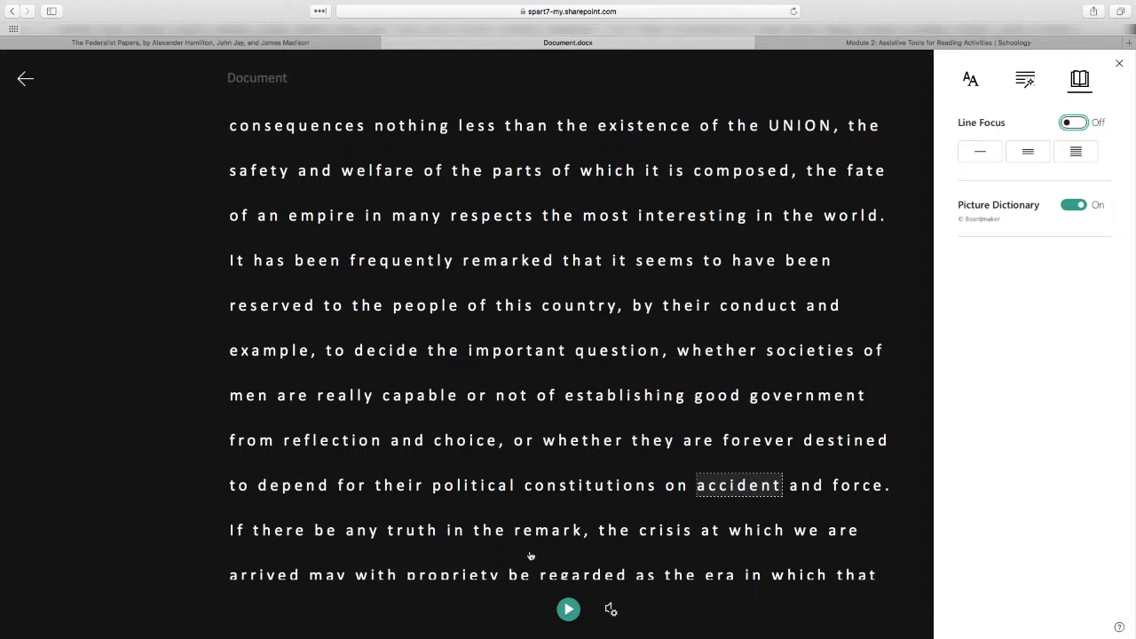
Try Line Focus at three lines and one line, then settle on five lines
{"action": "left_click", "coordinate": [1028, 152]}
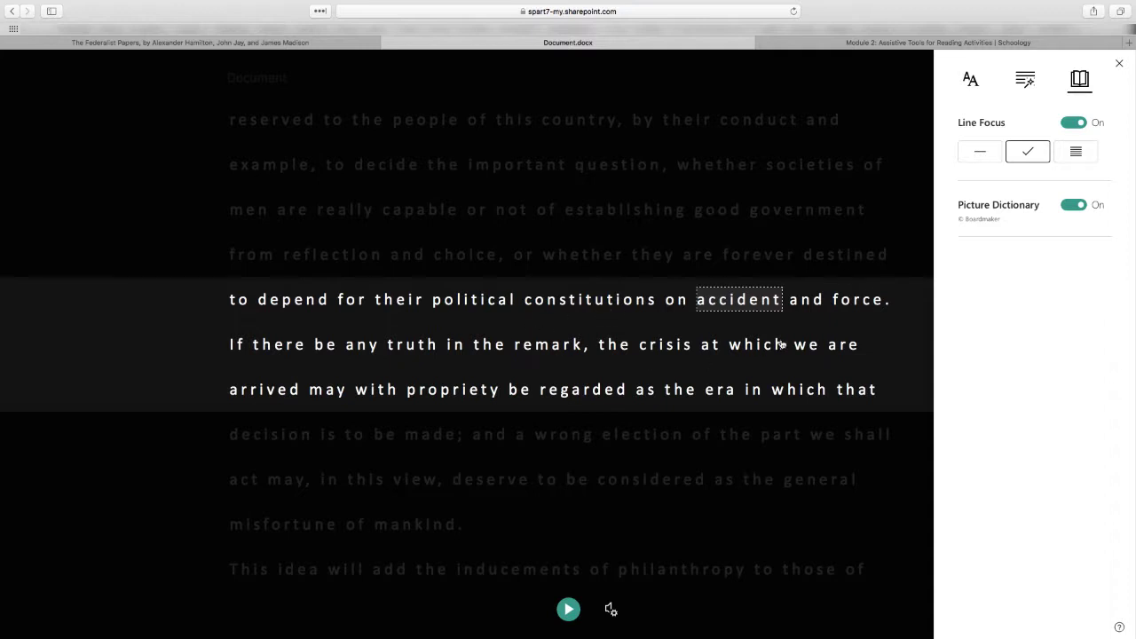
{"action": "left_click", "coordinate": [983, 152]}
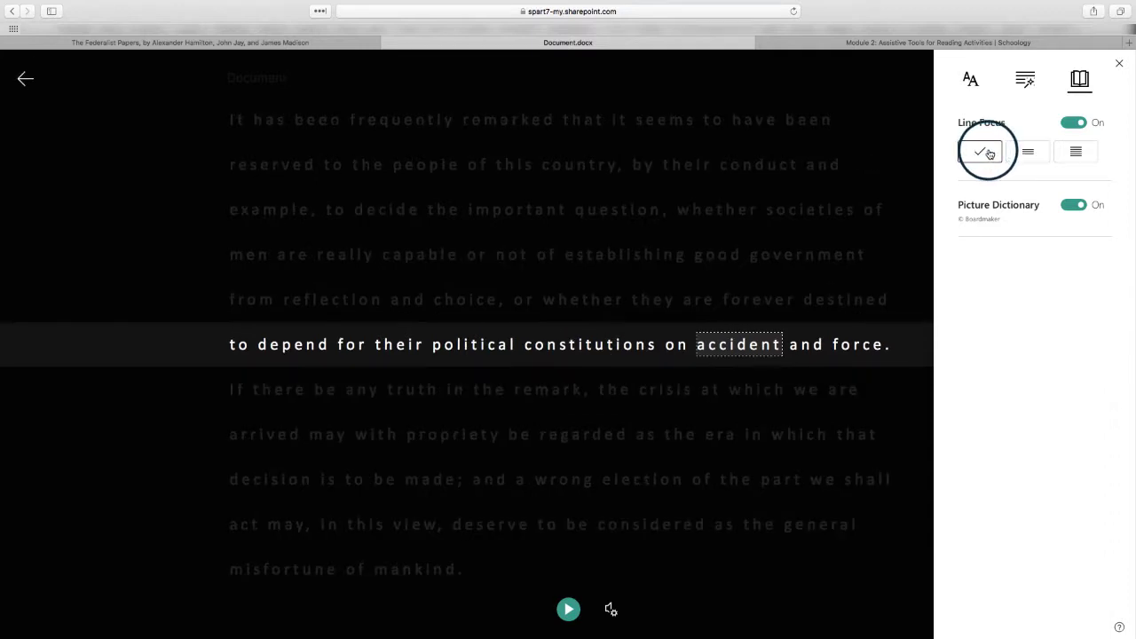
{"action": "left_click", "coordinate": [1075, 152]}
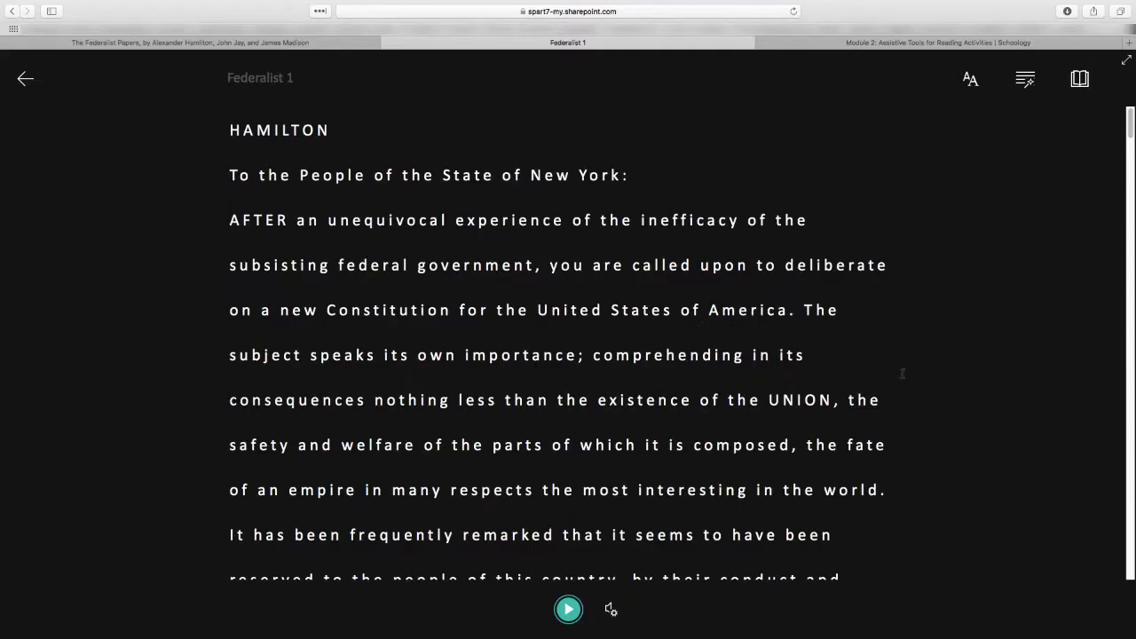
Exit Immersive Reader back to the Federalist 1 editing view, keeping the document name unchanged
{"action": "scroll", "coordinate": [902, 374], "scroll_direction": "down", "scroll_amount": 5}
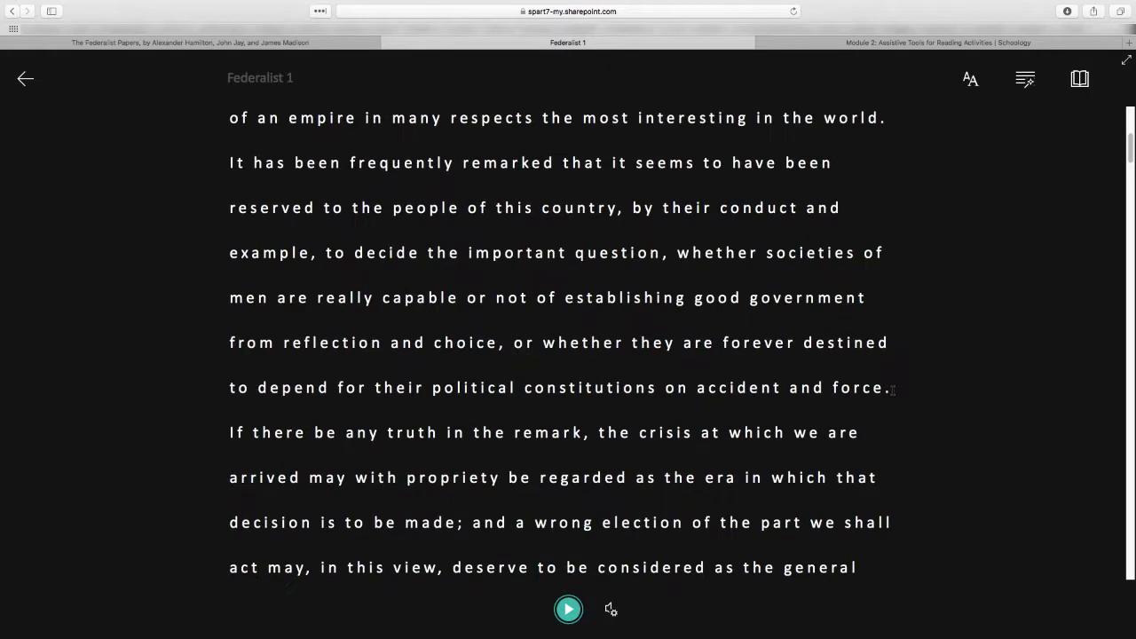
{"action": "scroll", "coordinate": [888, 385], "scroll_direction": "up", "scroll_amount": 3}
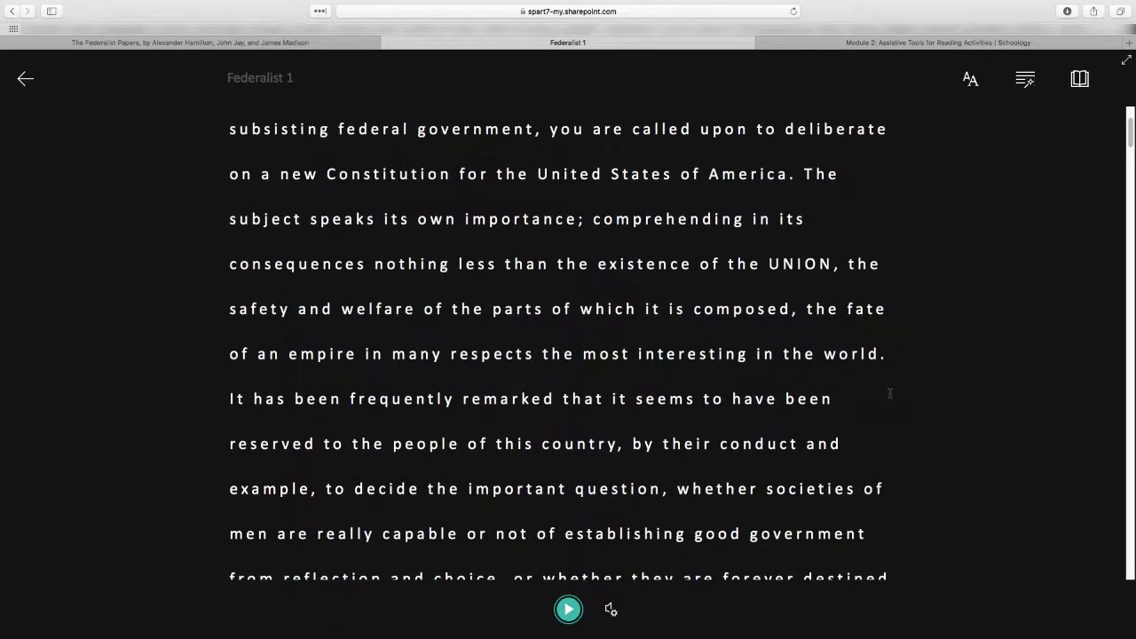
{"action": "scroll", "coordinate": [887, 393], "scroll_direction": "up", "scroll_amount": 3}
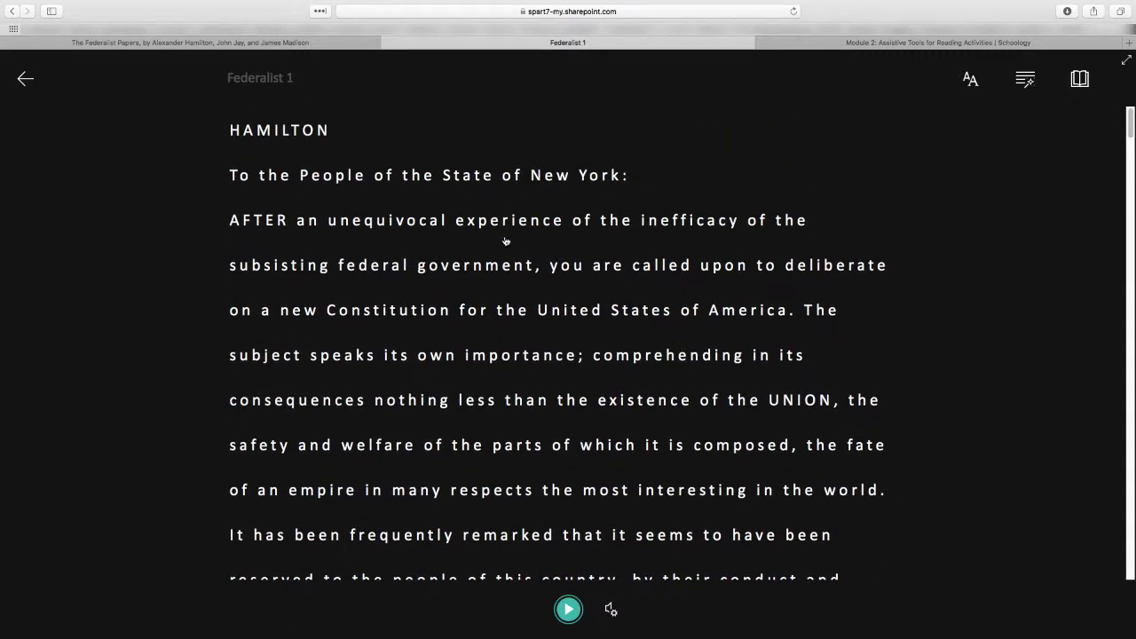
{"action": "left_click", "coordinate": [25, 79]}
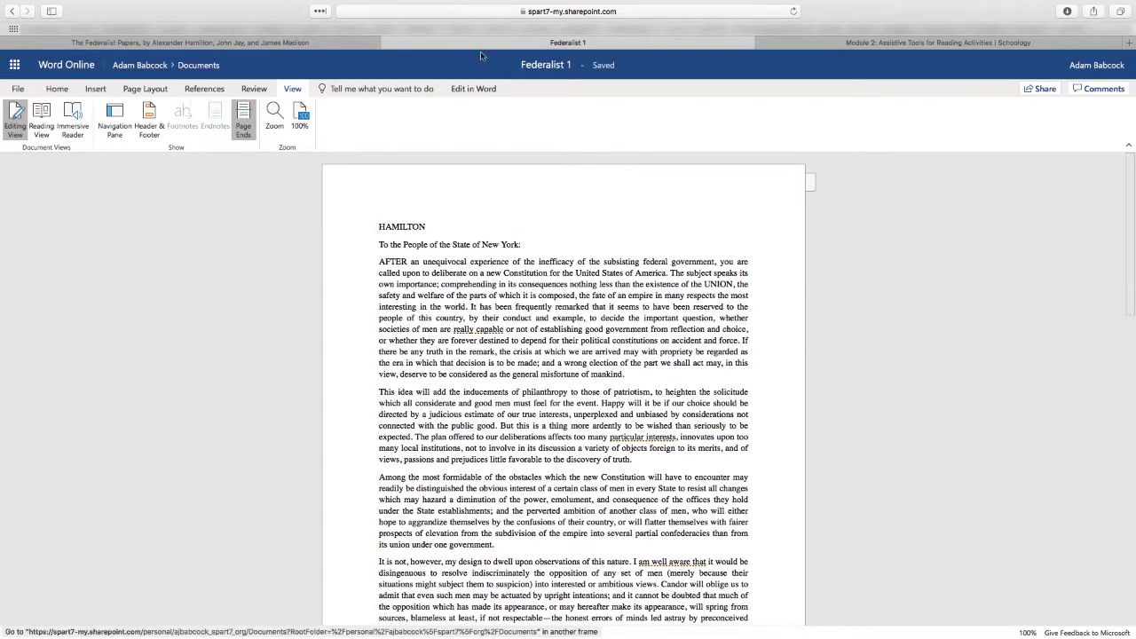
{"action": "left_click", "coordinate": [544, 65]}
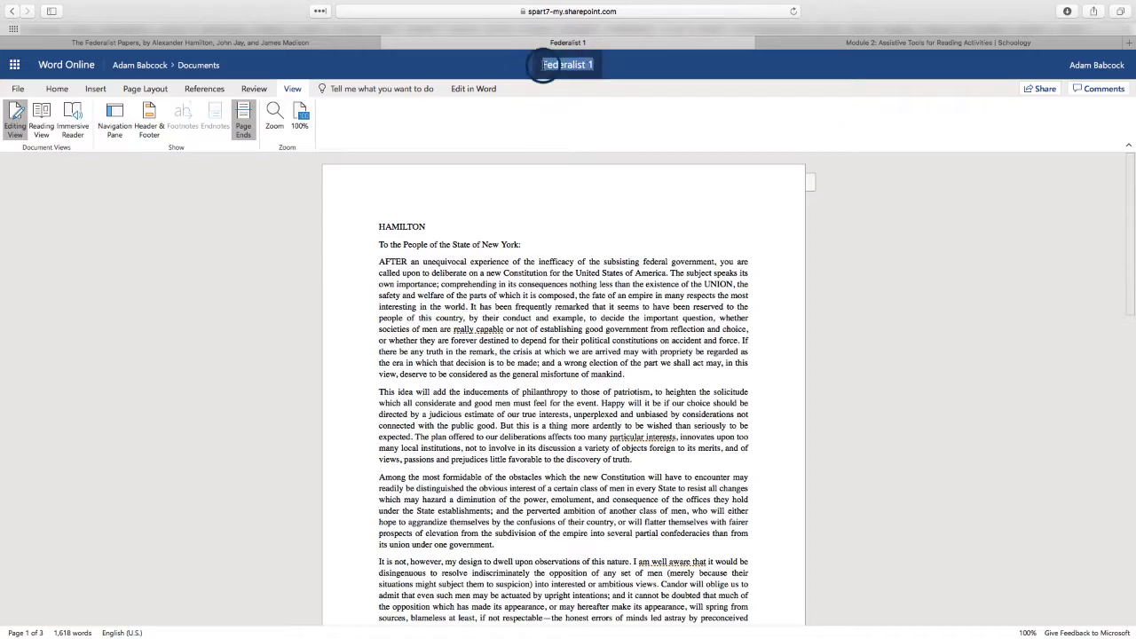
{"action": "left_click", "coordinate": [665, 78]}
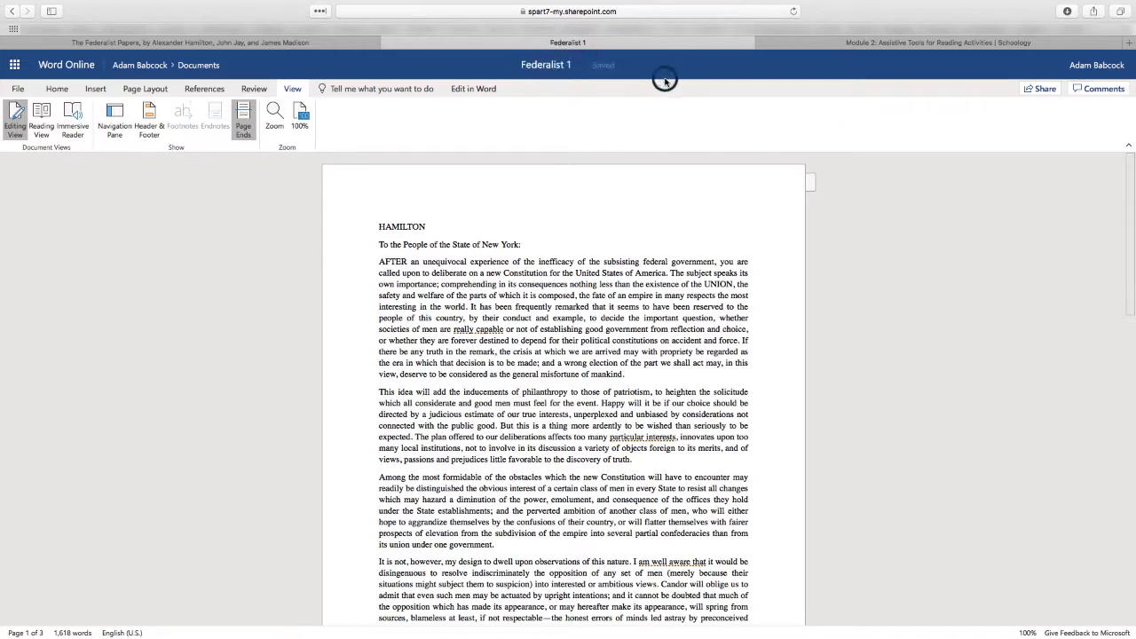
Set the share link to People in your organization with editing disallowed
{"action": "left_click", "coordinate": [1037, 91]}
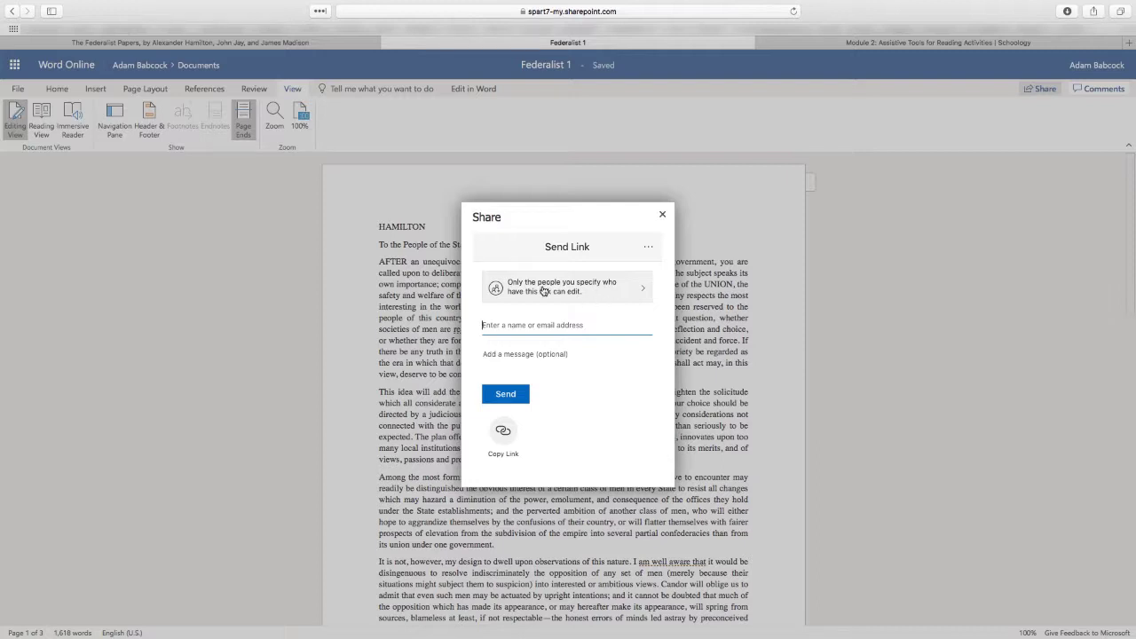
{"action": "left_click", "coordinate": [629, 293]}
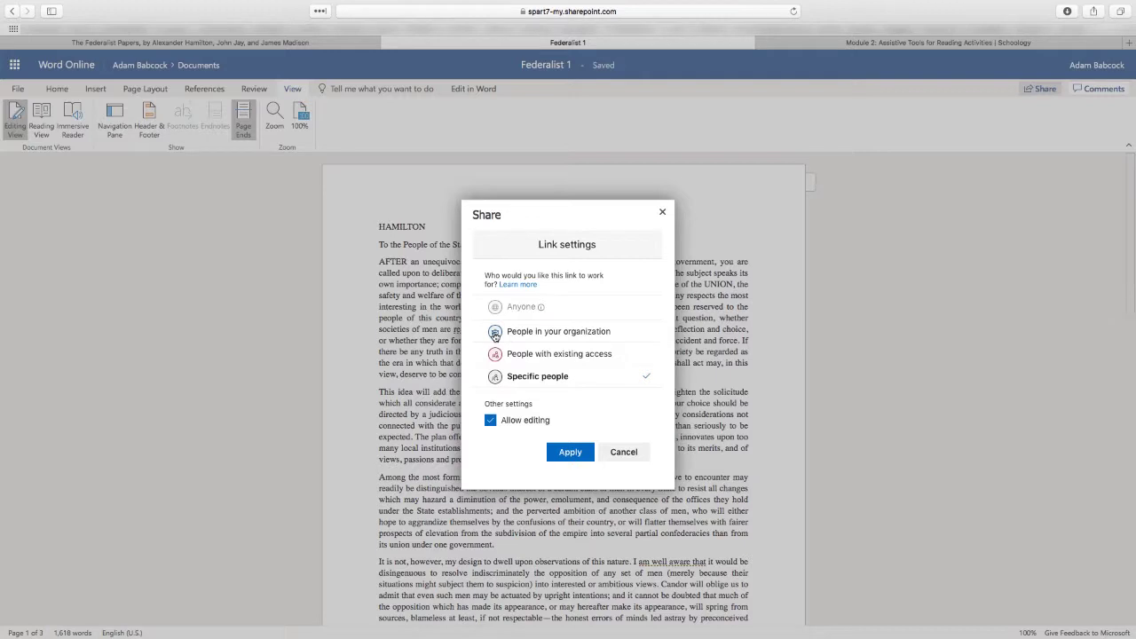
{"action": "left_click", "coordinate": [556, 337]}
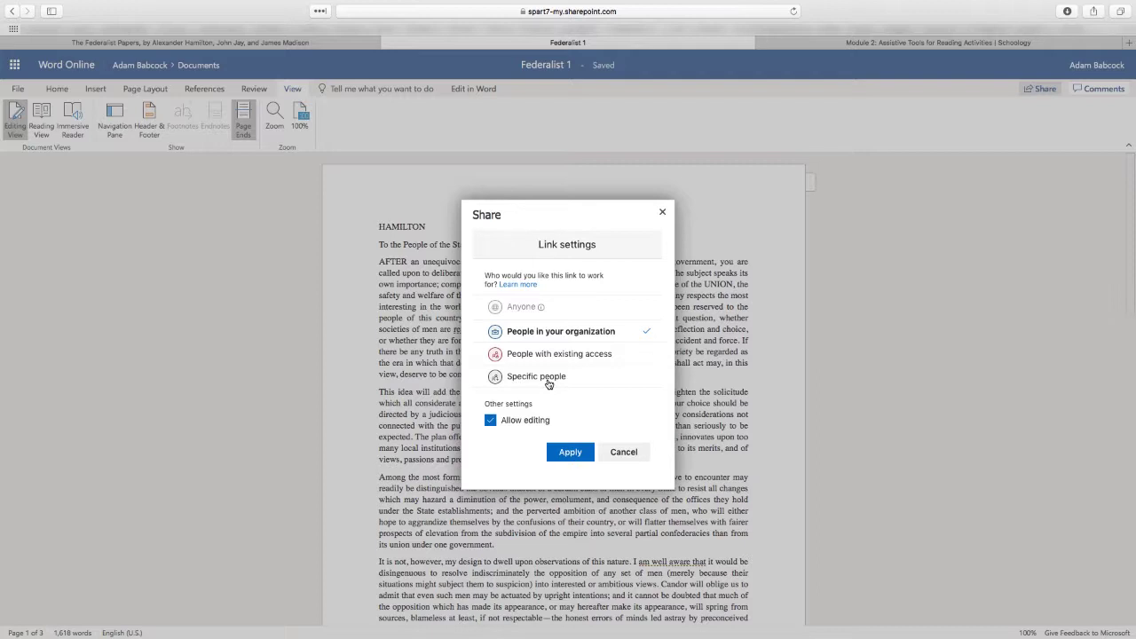
{"action": "left_click", "coordinate": [491, 422]}
{"action": "left_click", "coordinate": [570, 452]}
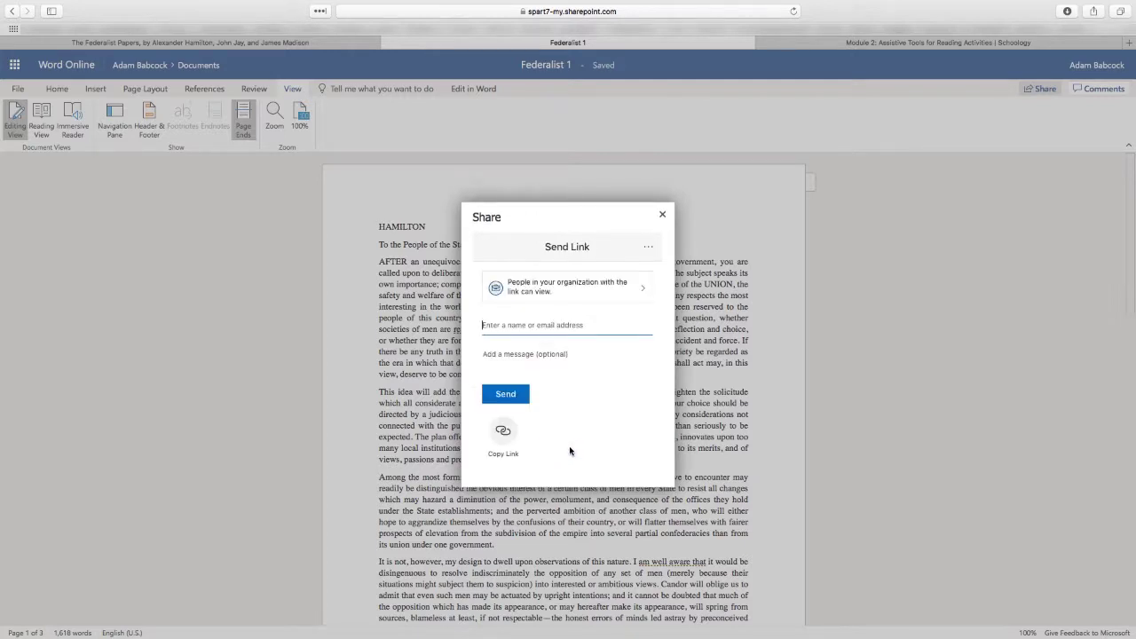
Copy the view-only Federalist 1 link and return to the Schoology module page
{"action": "left_click", "coordinate": [501, 438]}
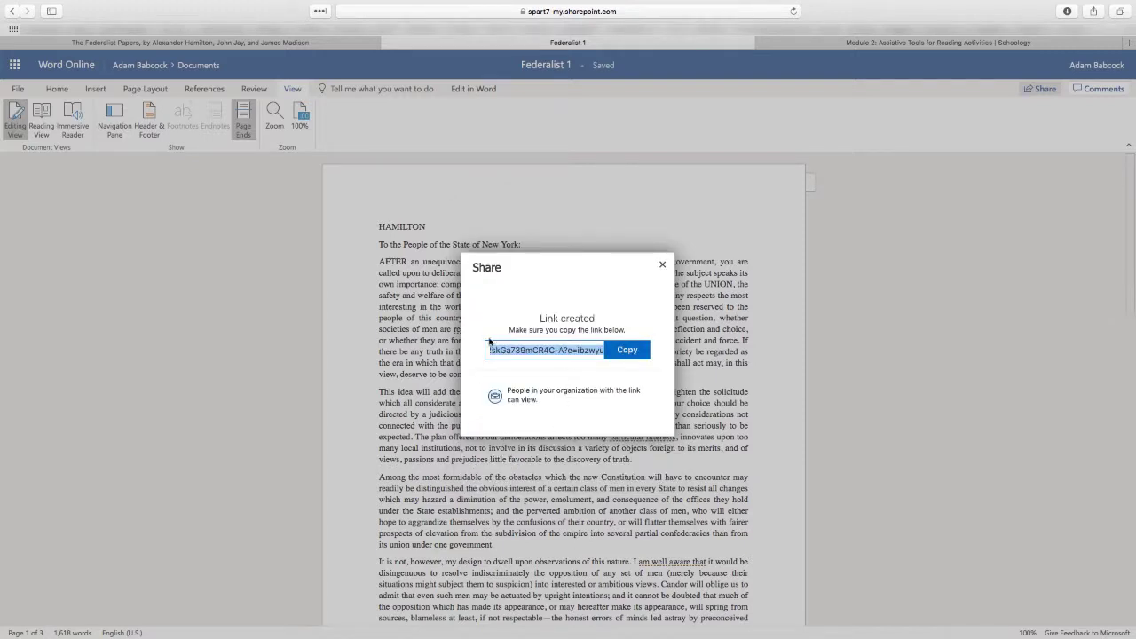
{"action": "left_click", "coordinate": [625, 351]}
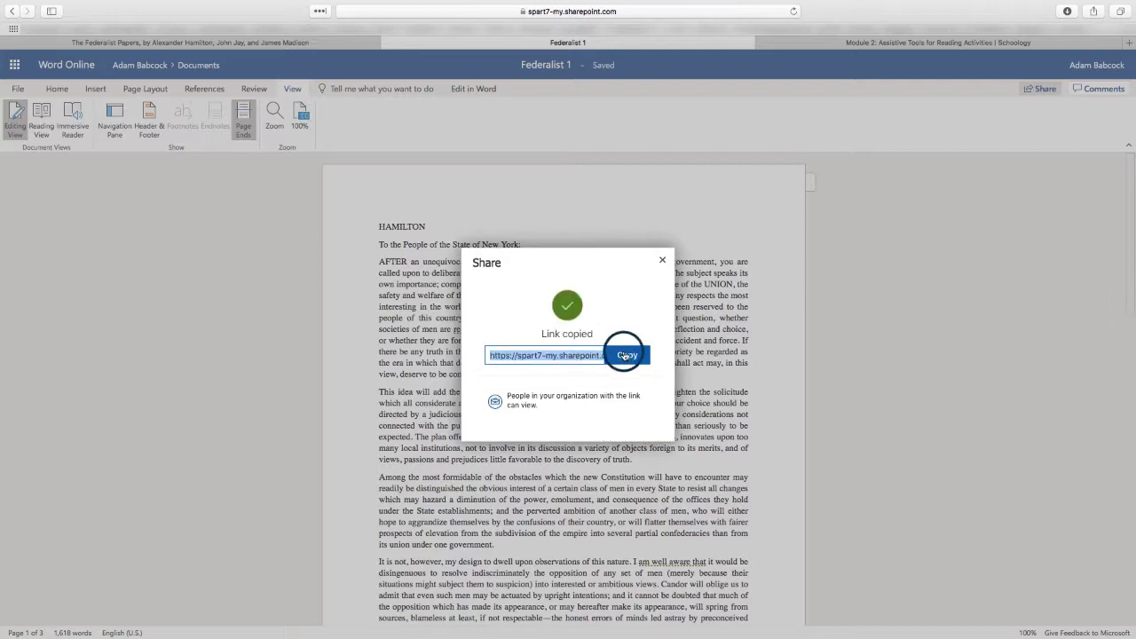
{"action": "left_click", "coordinate": [831, 42]}
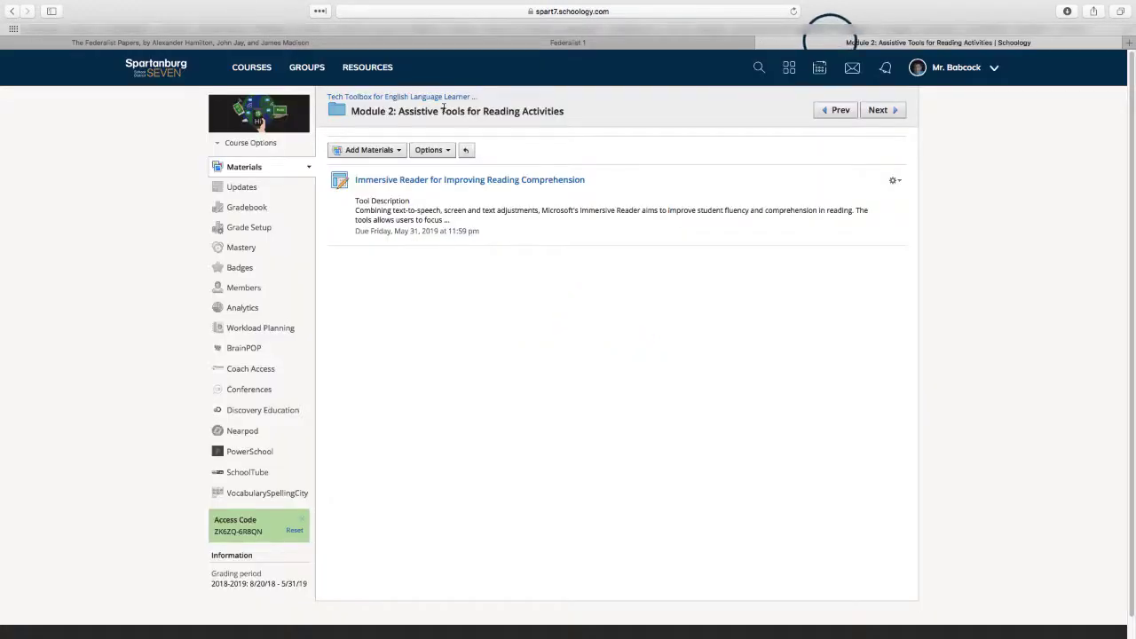
Start a new Link in Module 2 materials and paste the copied document URL
{"action": "left_click", "coordinate": [359, 151]}
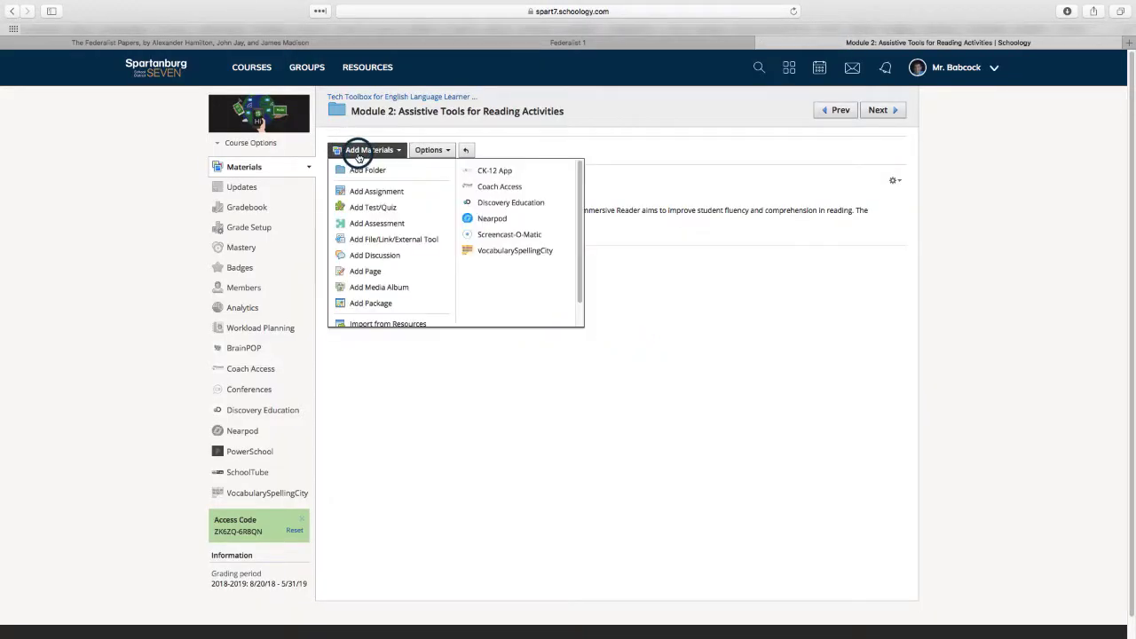
{"action": "left_click", "coordinate": [387, 239]}
{"action": "left_click", "coordinate": [587, 235]}
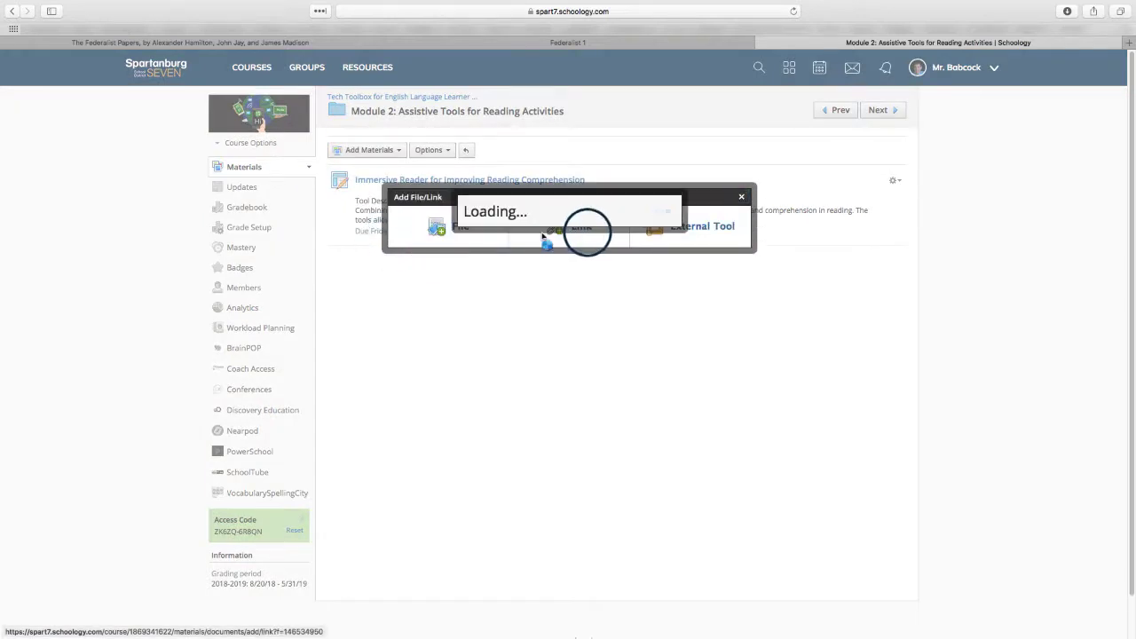
{"action": "left_click", "coordinate": [536, 210]}
{"action": "right_click", "coordinate": [536, 209]}
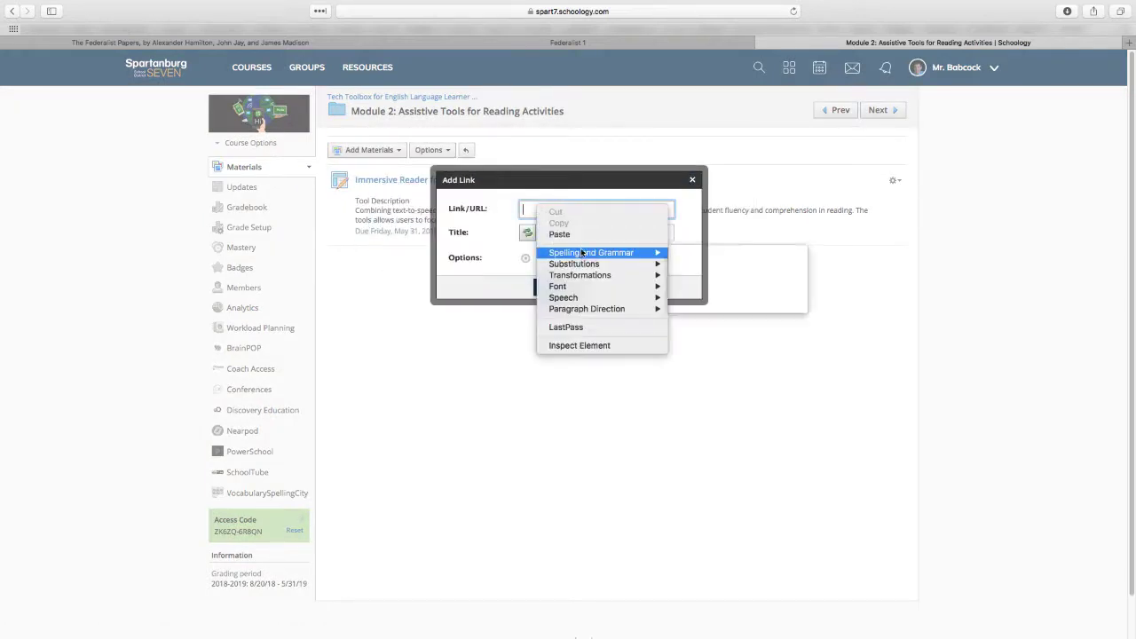
{"action": "left_click", "coordinate": [576, 233]}
Title the link 'Federalist 1', add it to the module, and open it
{"action": "left_click", "coordinate": [578, 233]}
{"action": "type", "text": "Federalist 1"}
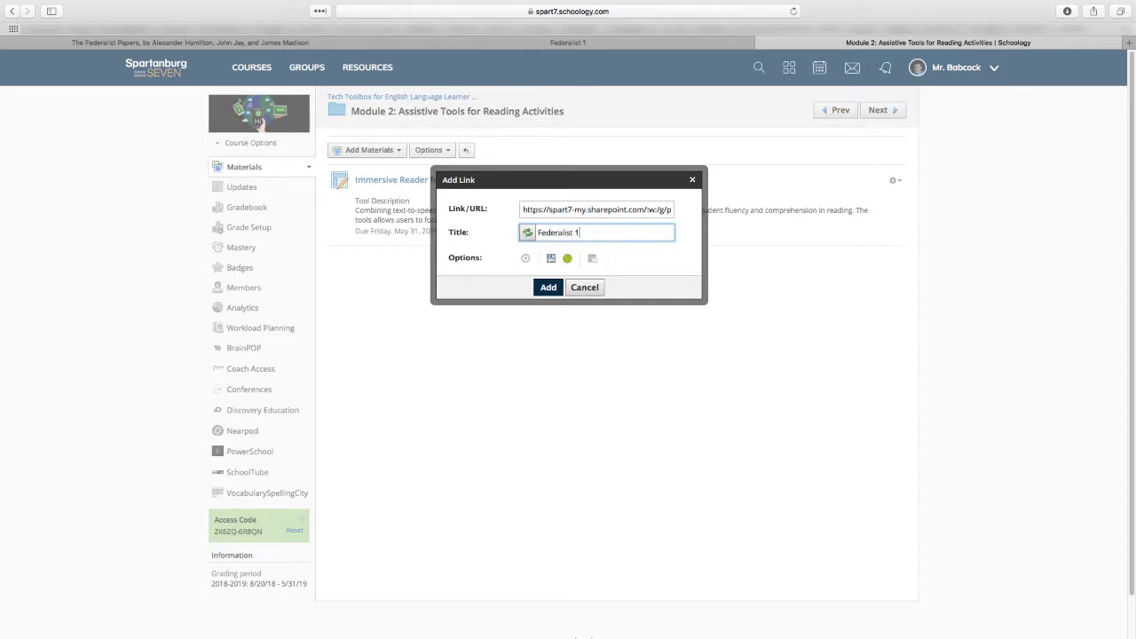
{"action": "left_click", "coordinate": [544, 288]}
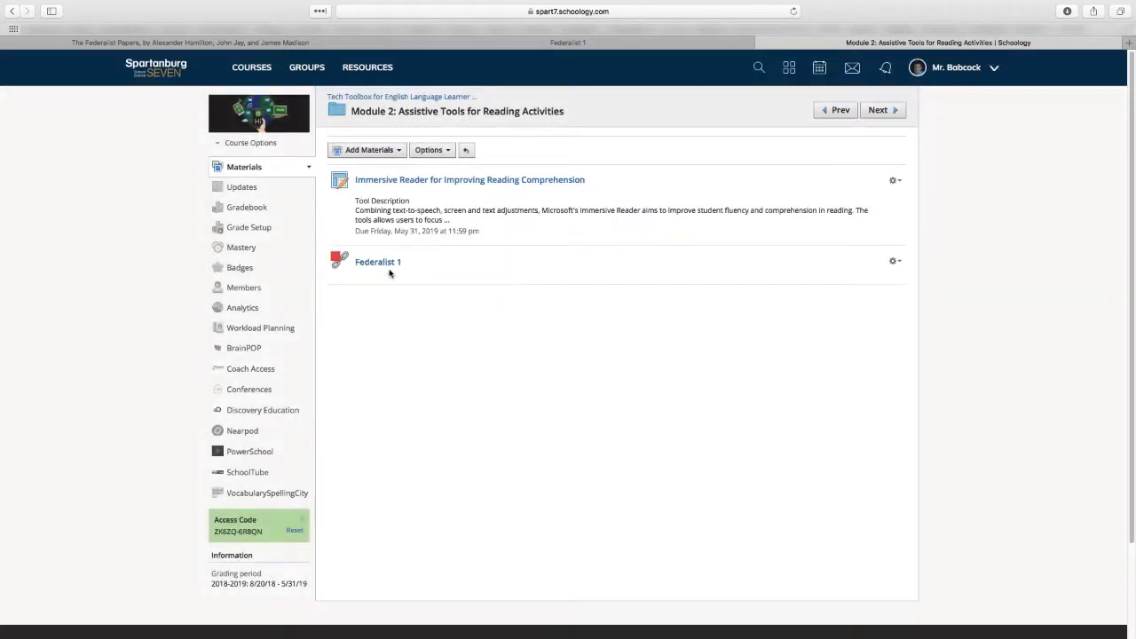
{"action": "left_click", "coordinate": [388, 262]}
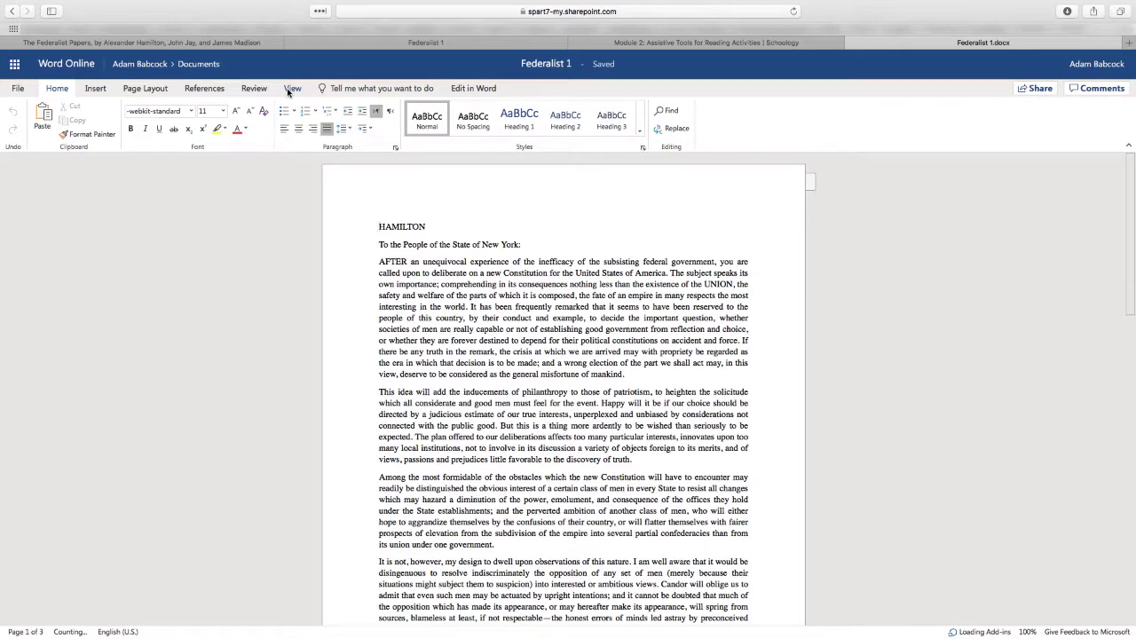
Launch Immersive Reader from the View tab on the linked Federalist 1 document
{"action": "left_click", "coordinate": [289, 89]}
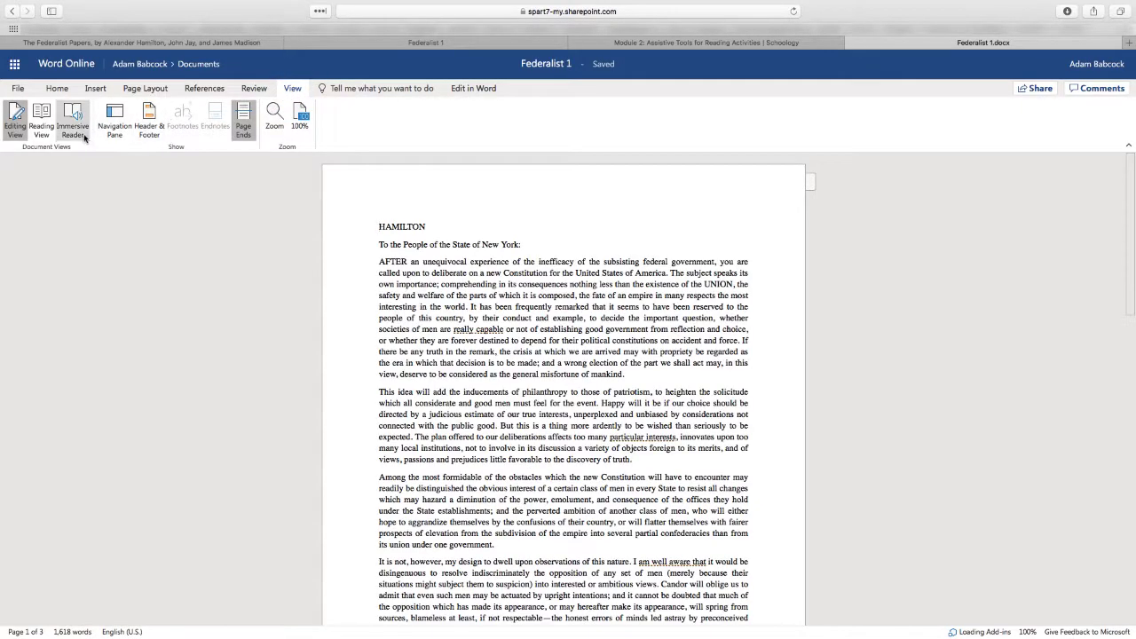
{"action": "left_click", "coordinate": [84, 135]}
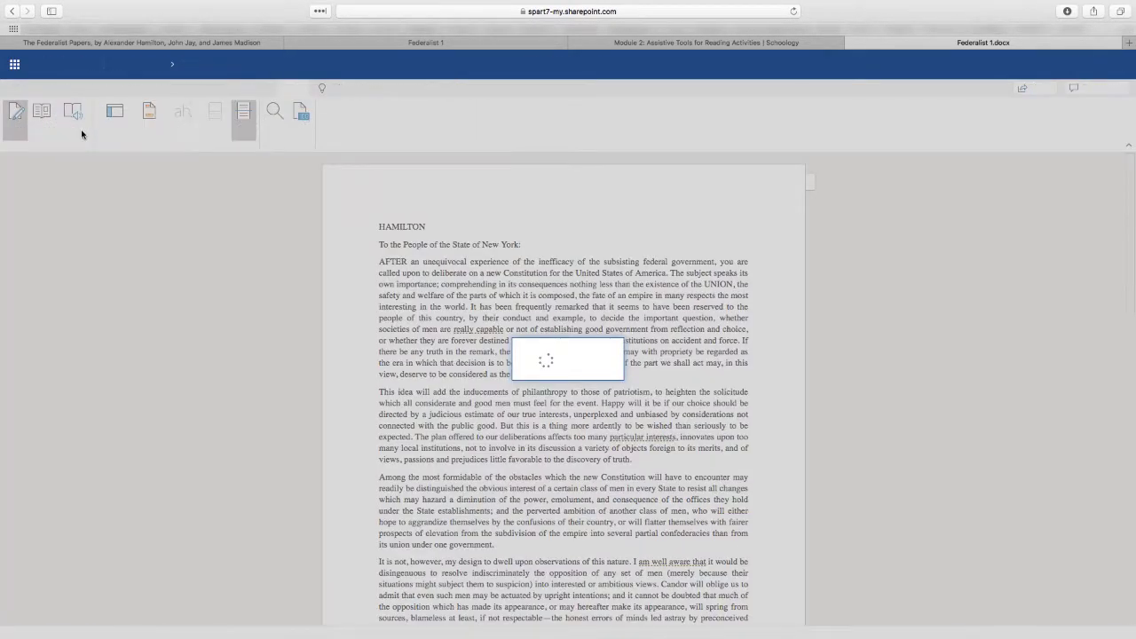